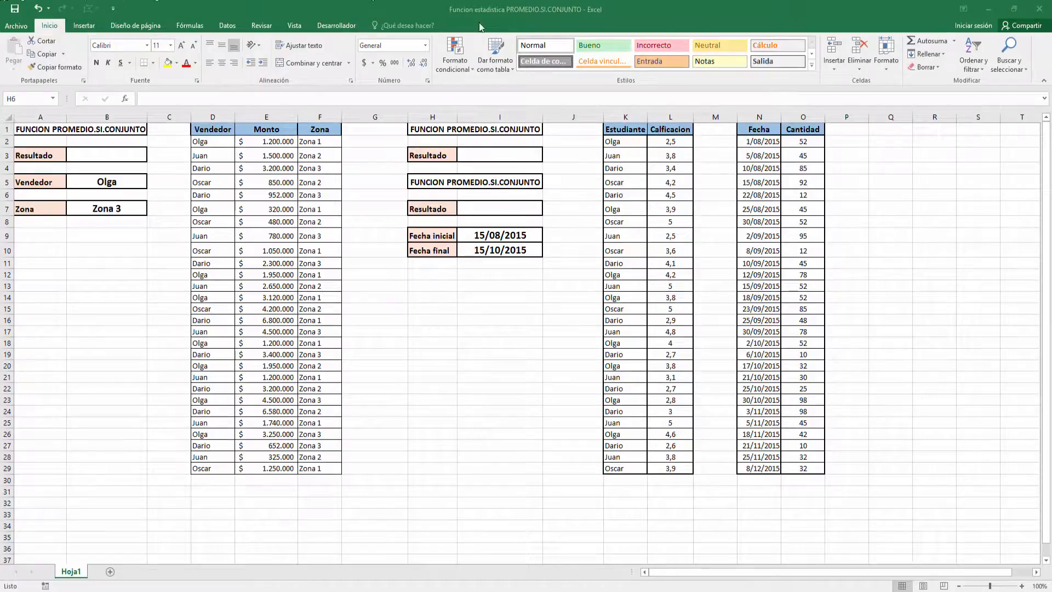
Start a PROMEDIO.SI.CONJUNTO formula in cell B3 with the Monto values E2:E29 as the average range.
left_click(139, 155)
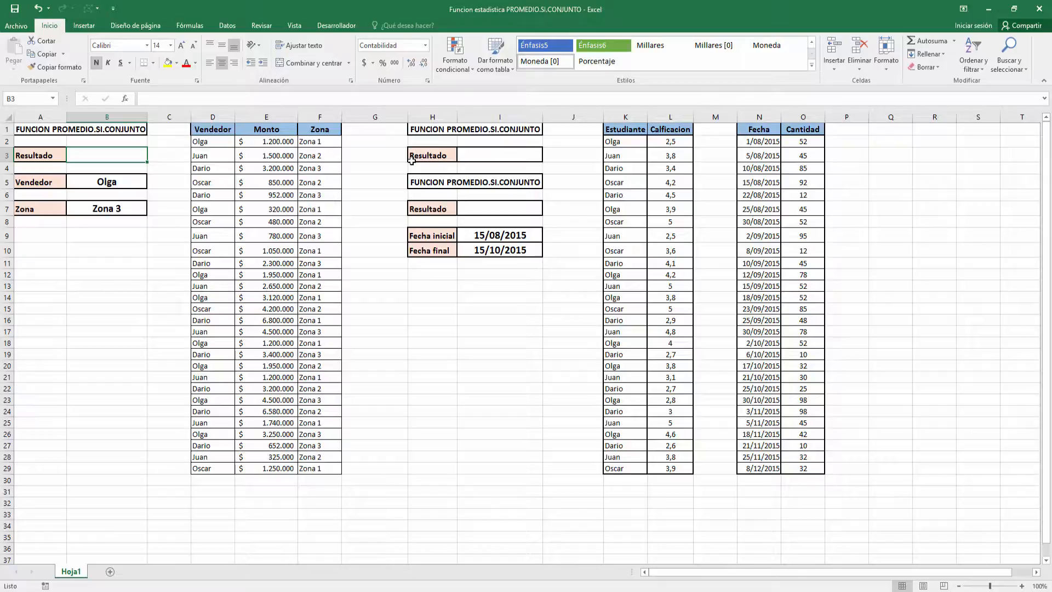
type("=")
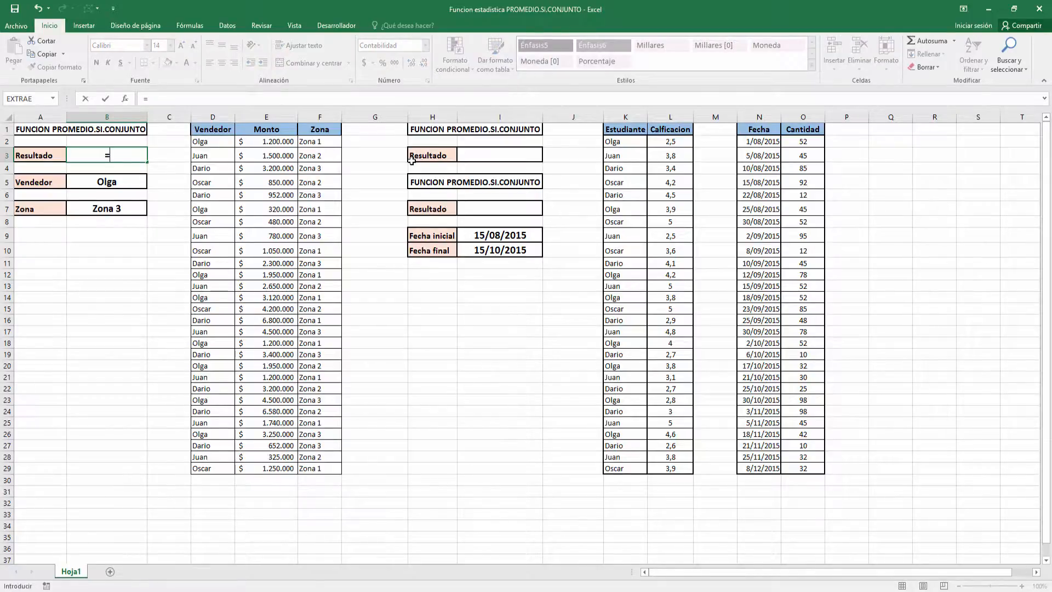
type("PROME")
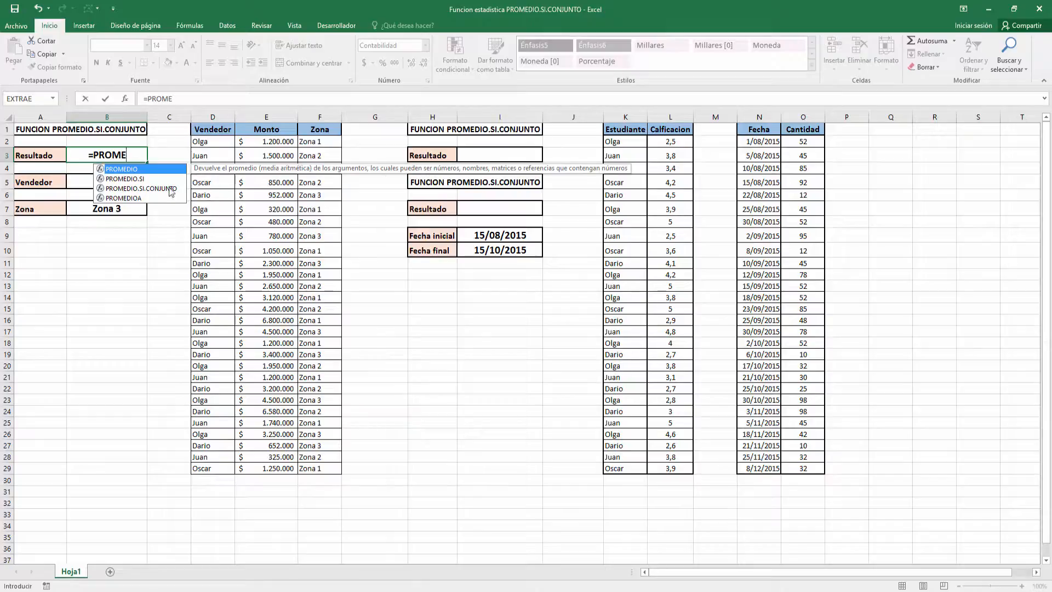
left_click(142, 179)
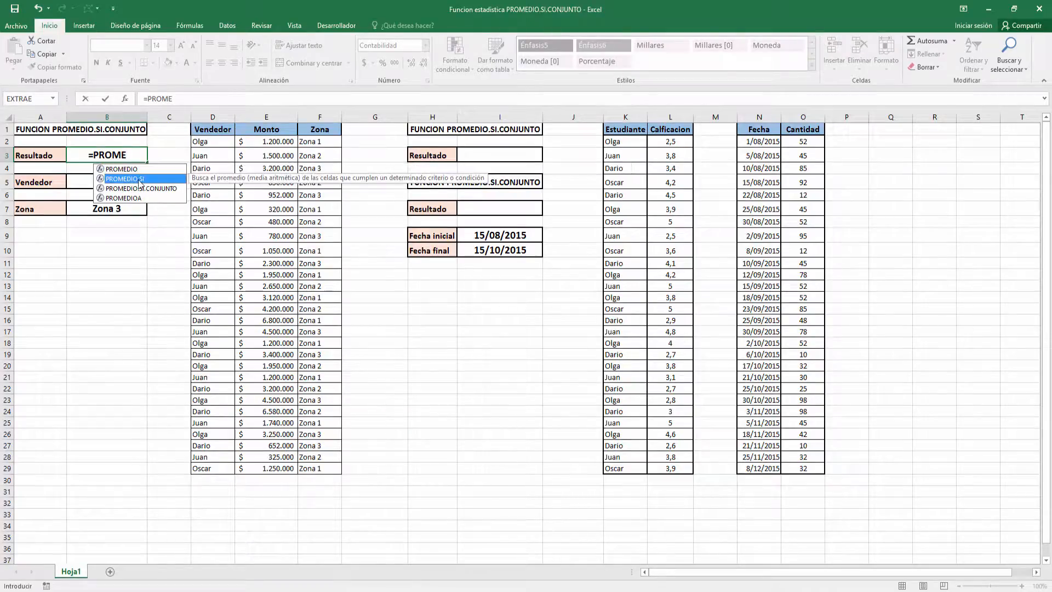
left_click(139, 189)
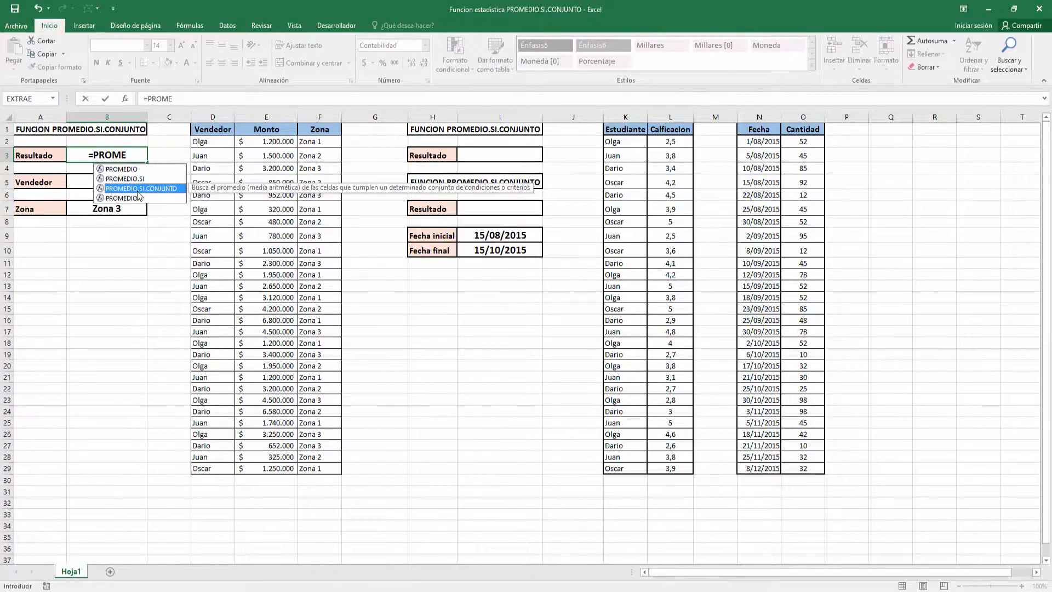
double_click(147, 188)
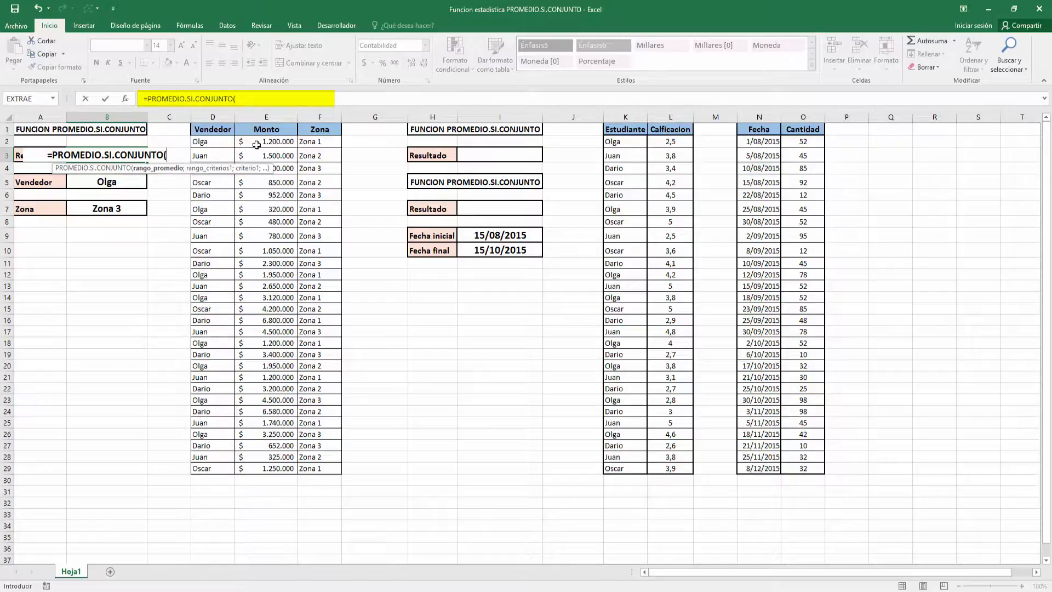
left_click_drag(259, 142, 257, 468)
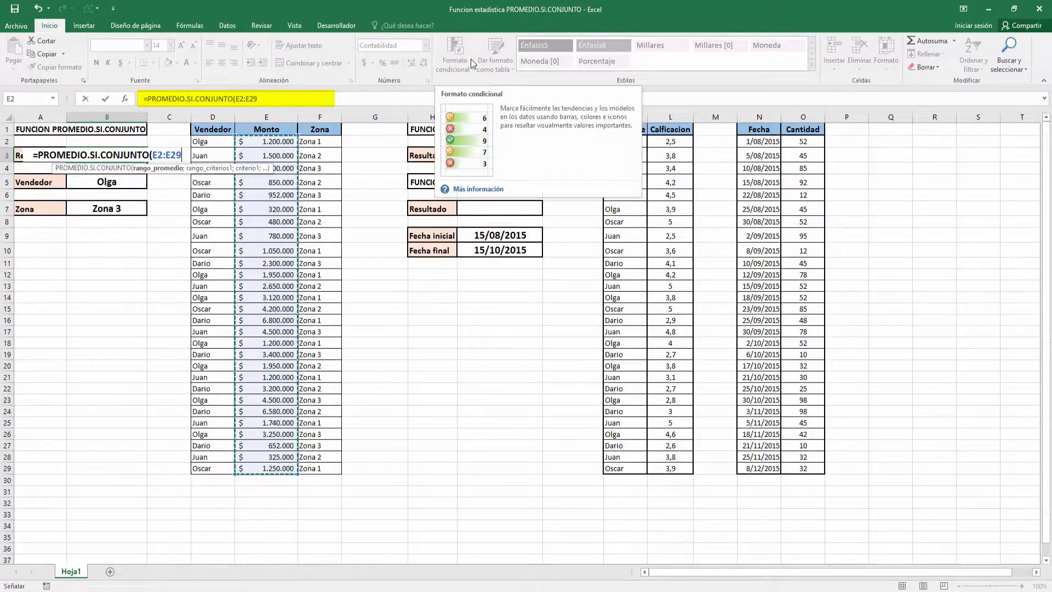
Add the Vendedor column D2:D29 as the first criteria range, with cell B5 as its criterion.
type(";")
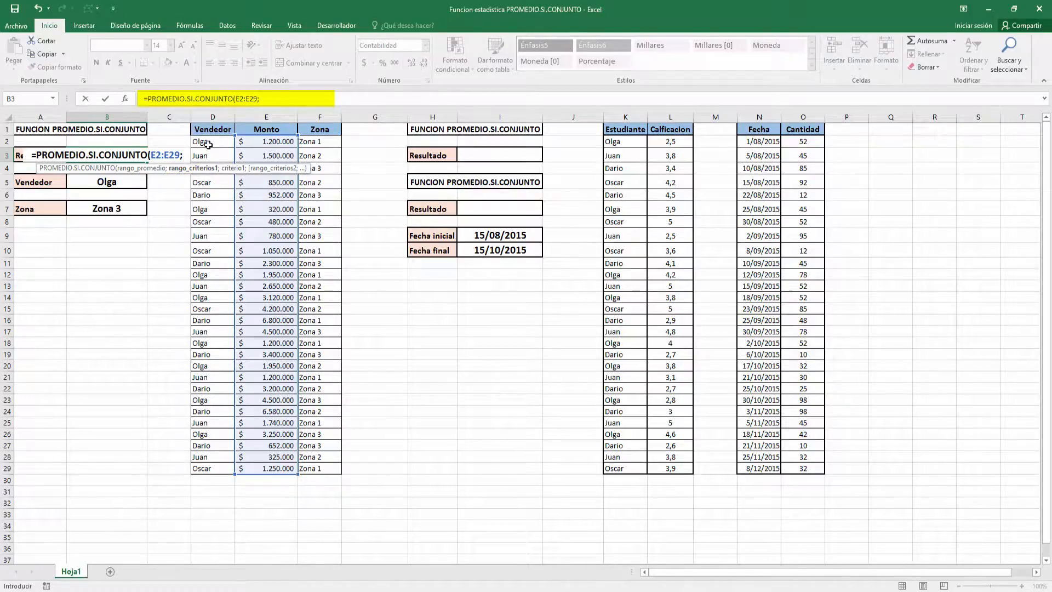
left_click_drag(209, 144, 181, 423)
left_click(214, 468)
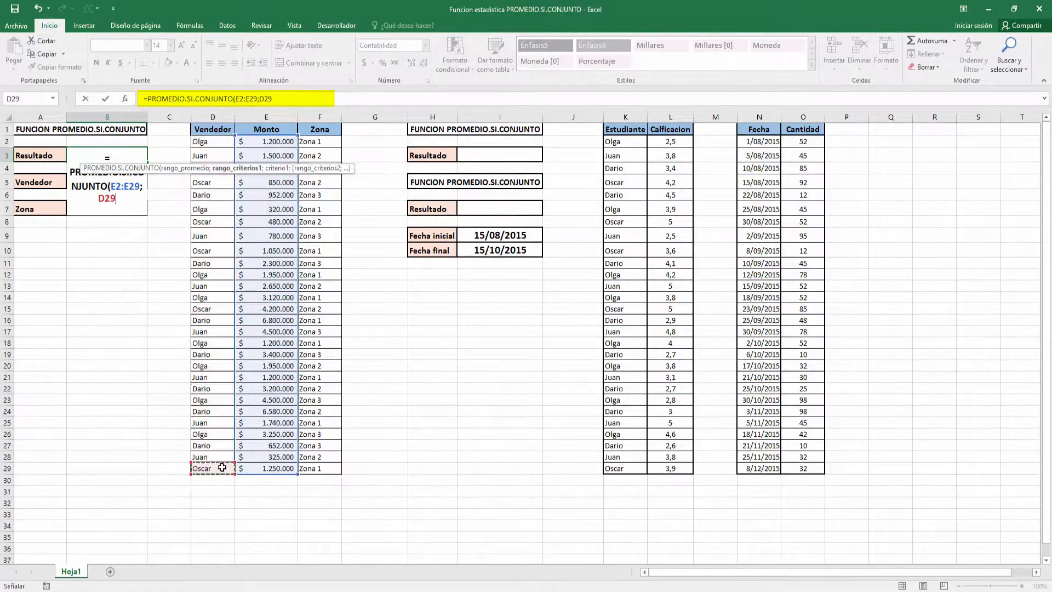
left_click_drag(217, 145, 218, 468)
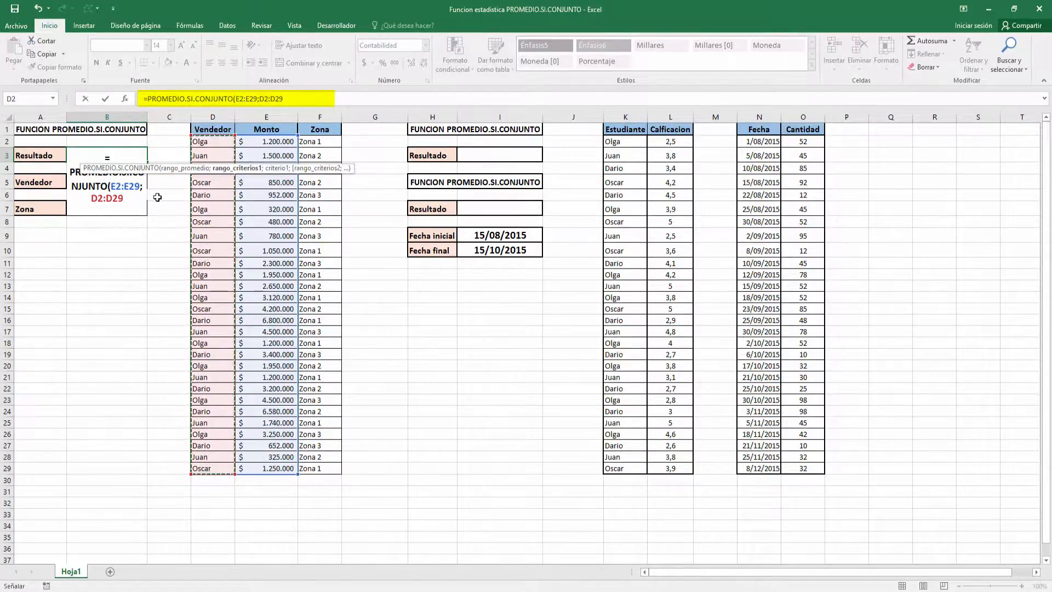
type(";")
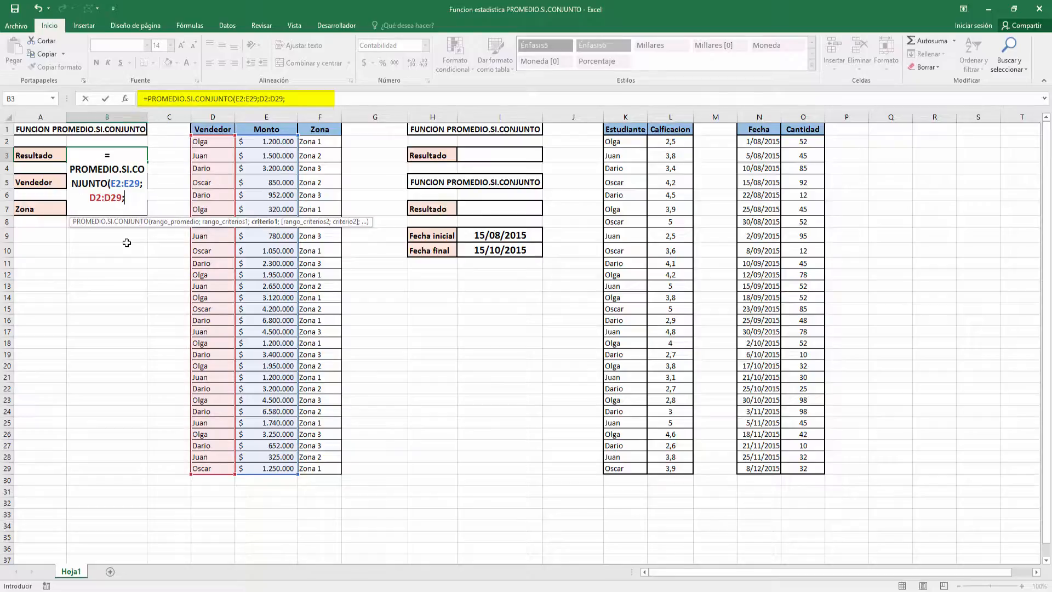
type("B5")
type(";")
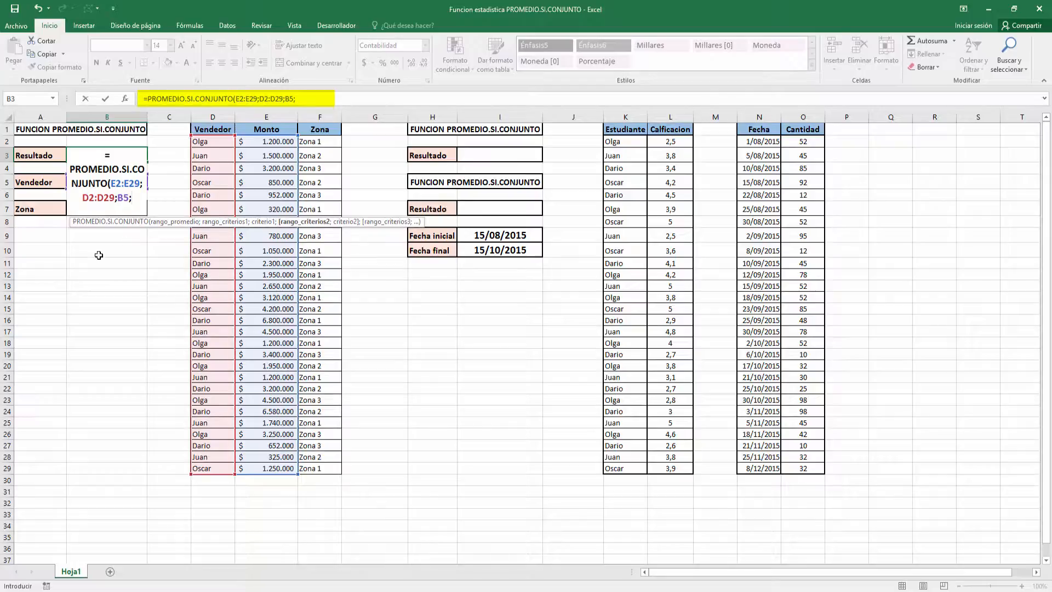
Add the Zona column F2:F29 with B7 as the second criterion and complete the formula in B3.
left_click(321, 140)
left_click_drag(321, 141, 323, 471)
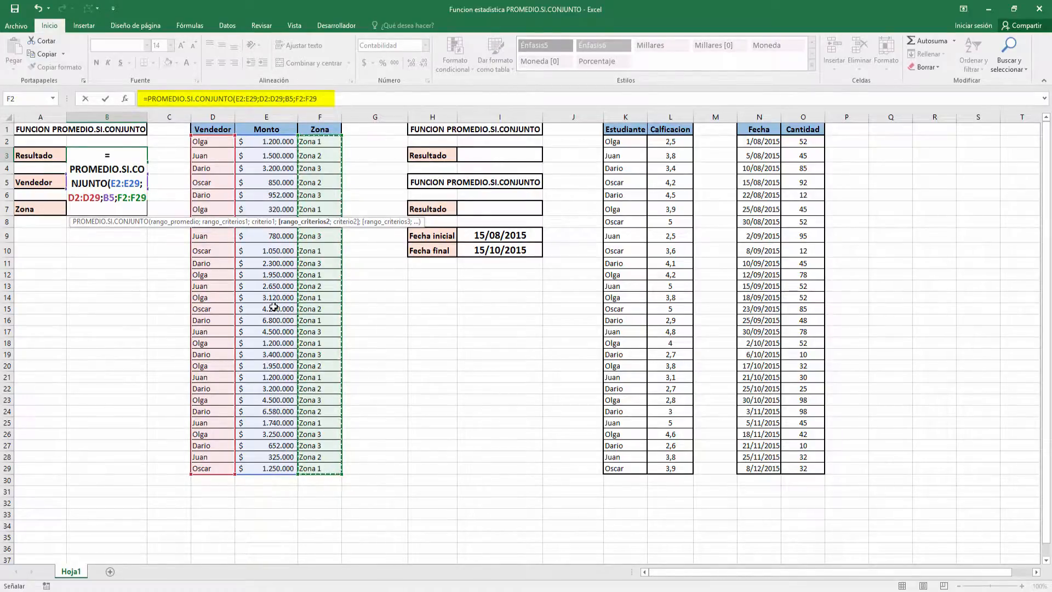
type(";")
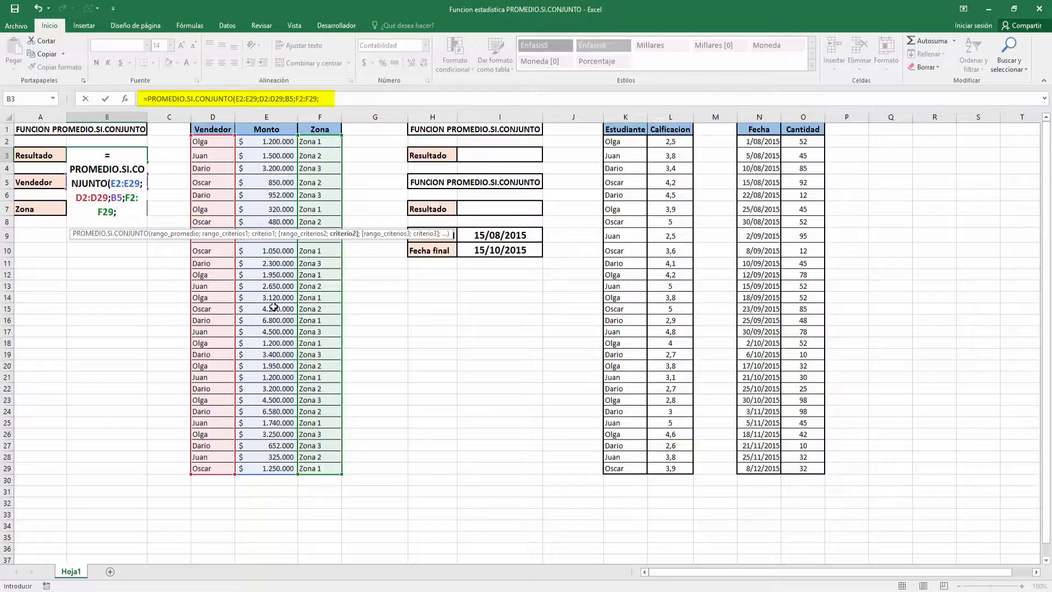
type("B7)")
key("ctrl+Return")
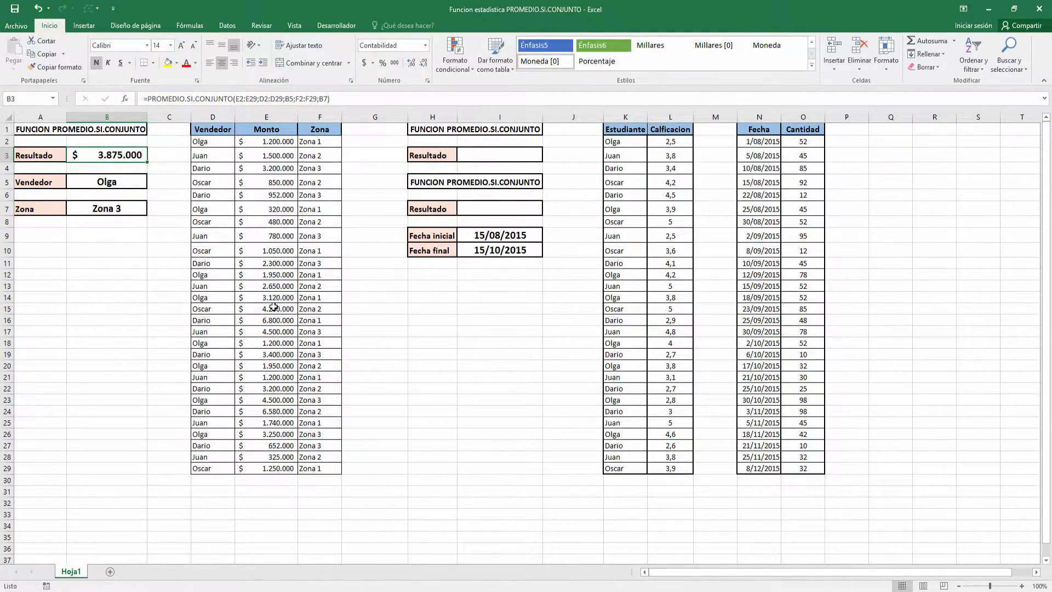
Review the formula references in B3 and the criteria cells B5 and B7.
key("F2")
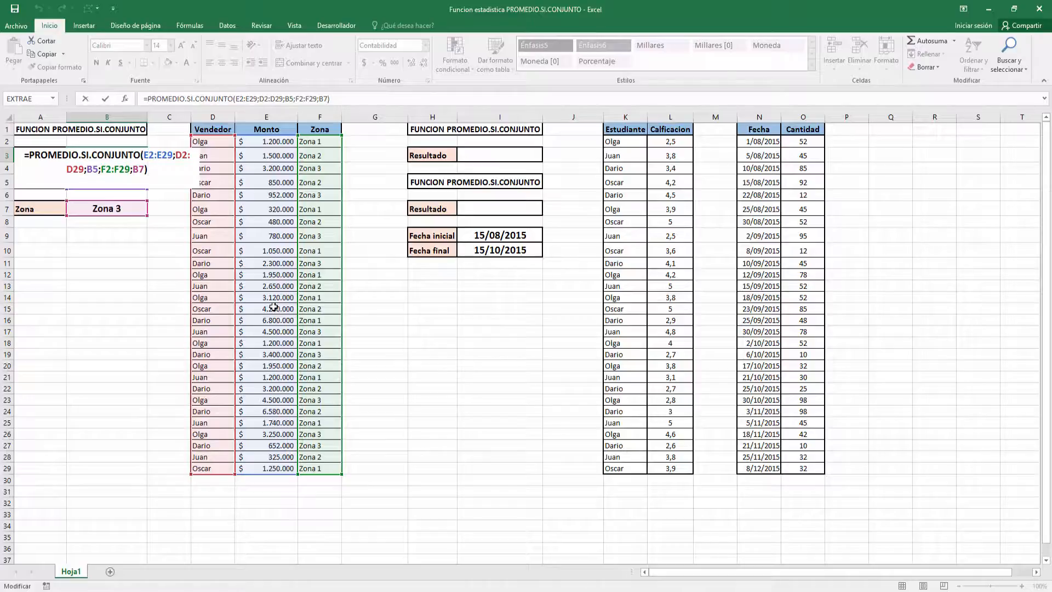
key("Return")
key("Down")
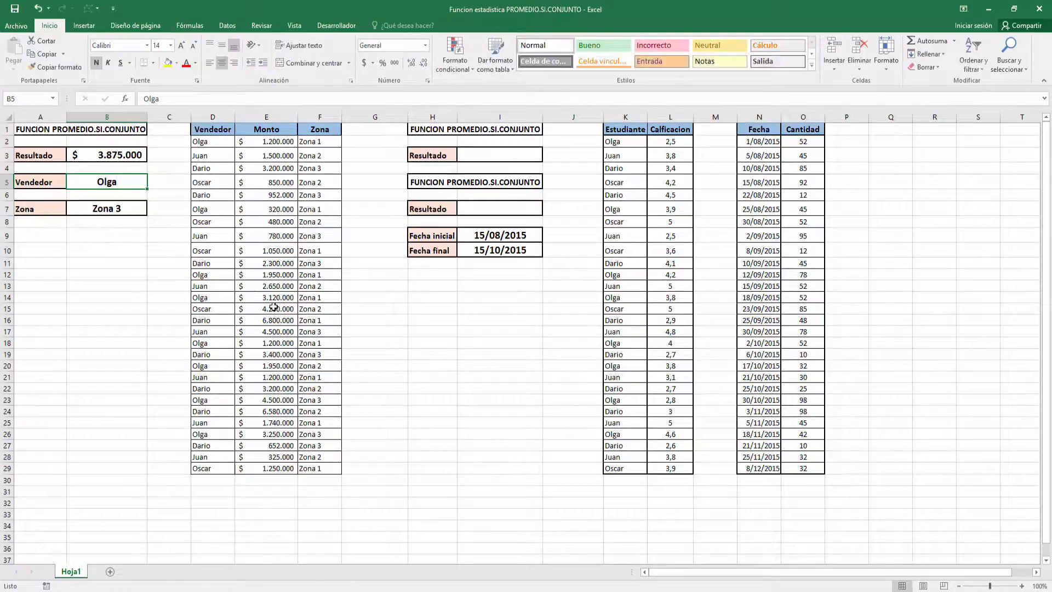
key("Down")
key("Down")
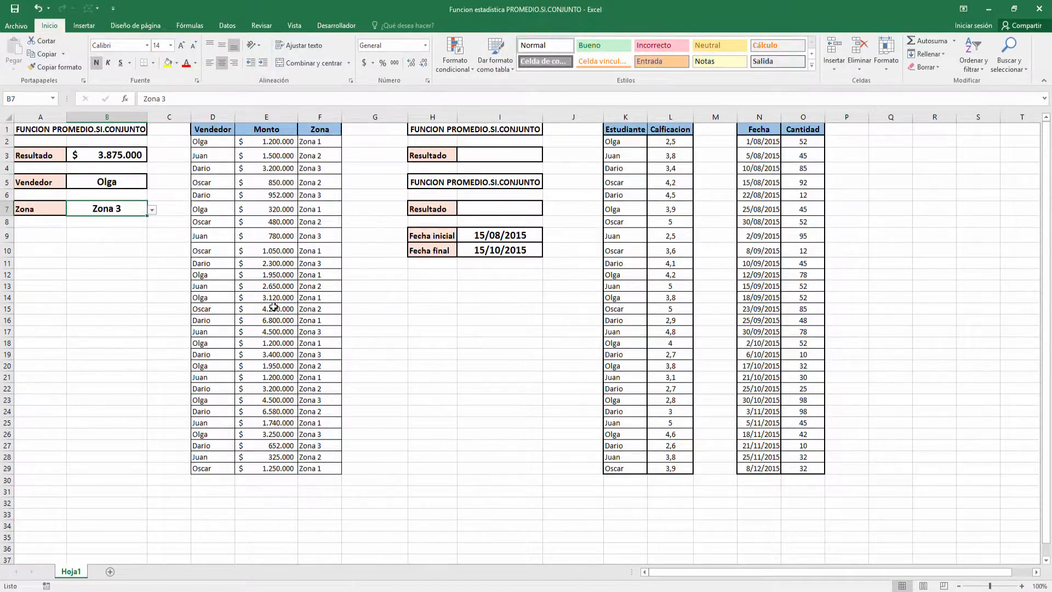
key("Up")
key("Up")
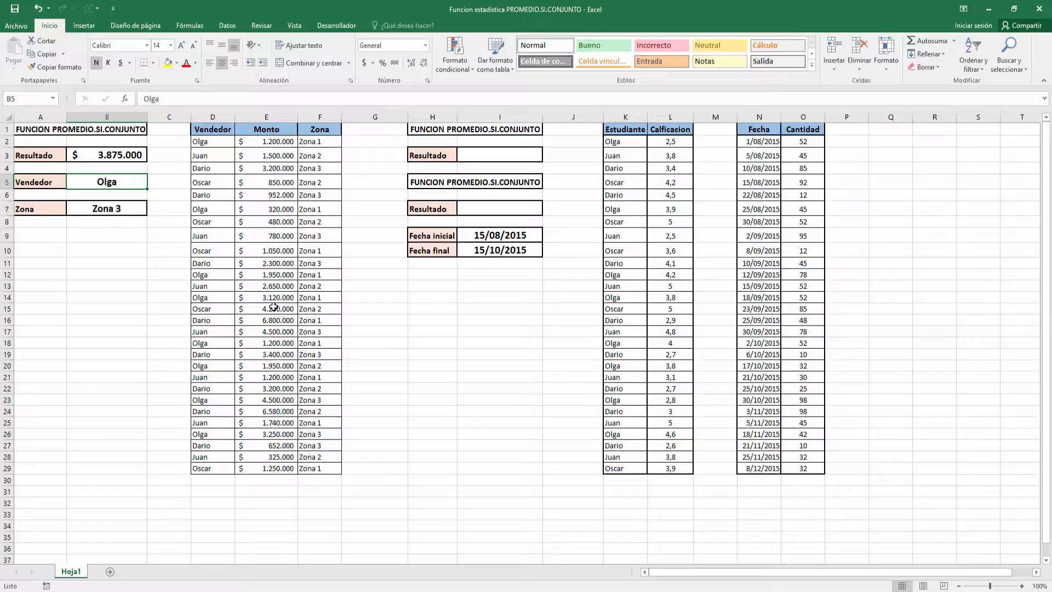
Replace the Vendedor criterion in B5 with the salesperson name listed in D5.
type("jUA")
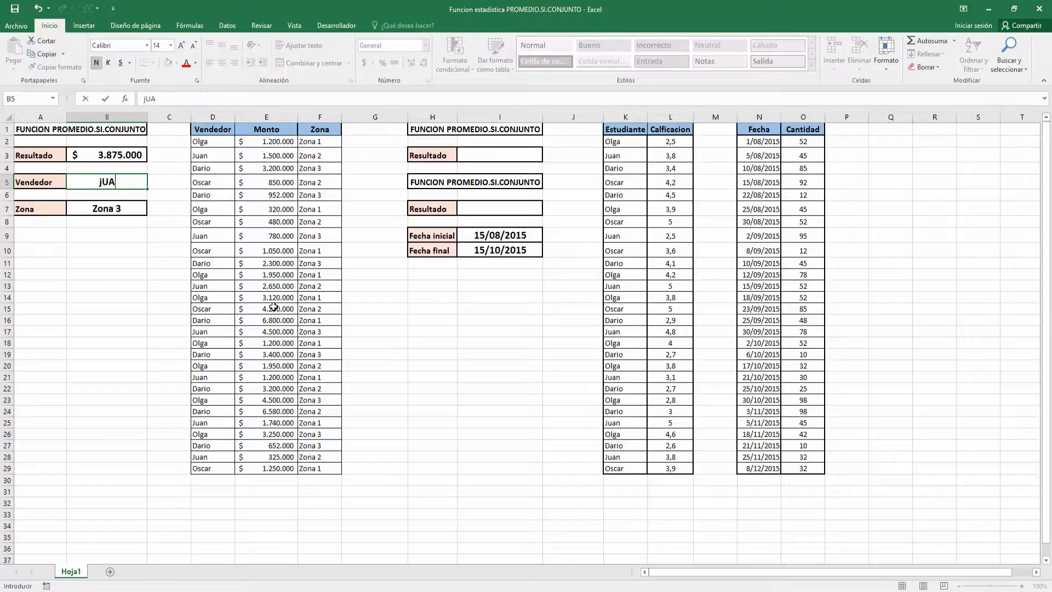
key("BackSpace")
key("BackSpace")
key("BackSpace")
key("Caps_Lock")
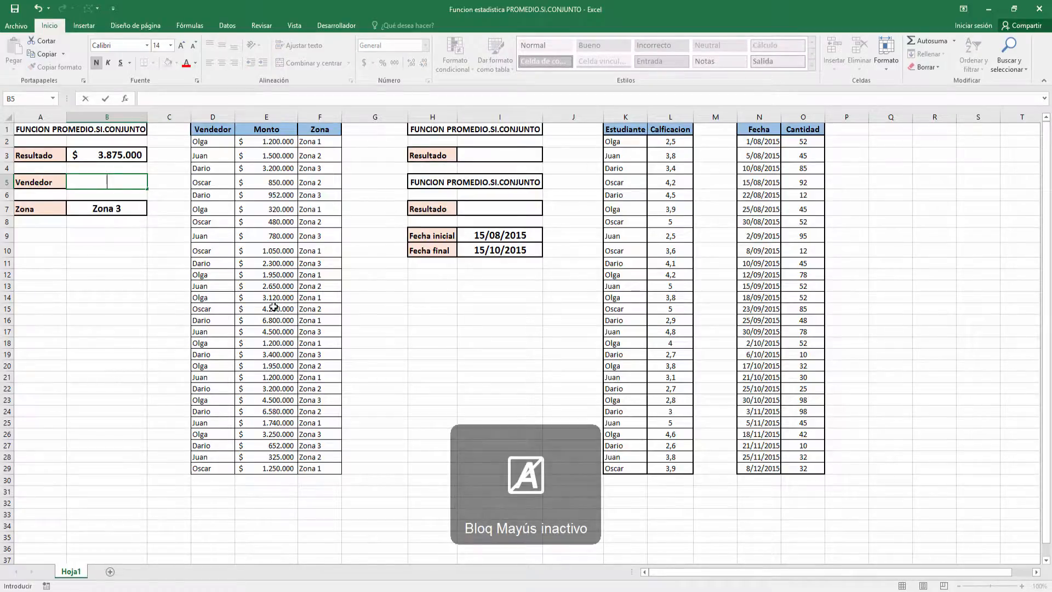
type("Oscar")
key("ctrl+Return")
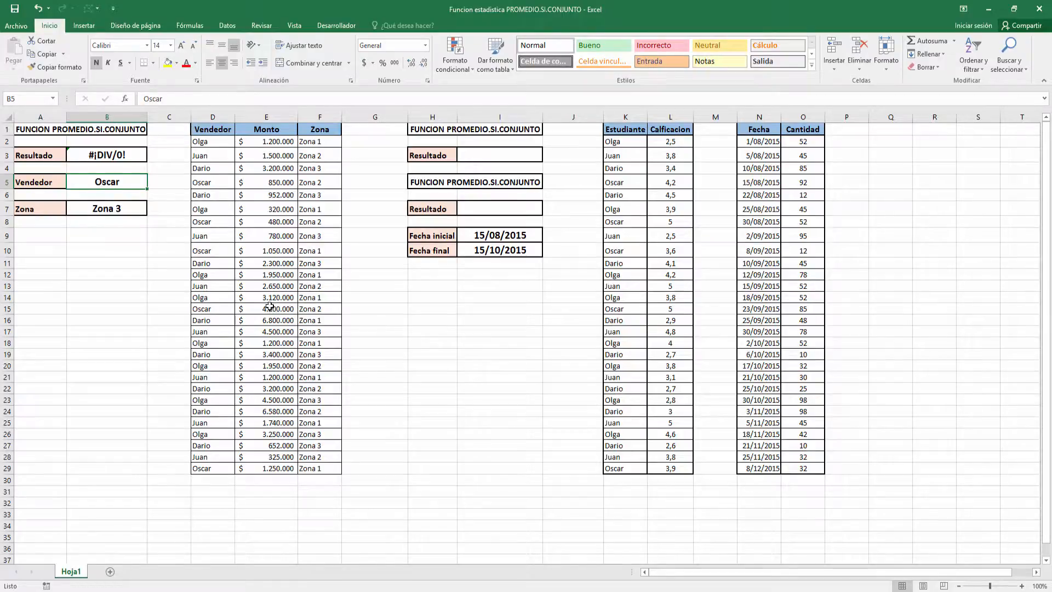
Set the Zona criterion in B7 to Zona 1.
left_click(103, 209)
left_click_drag(113, 190, 122, 211)
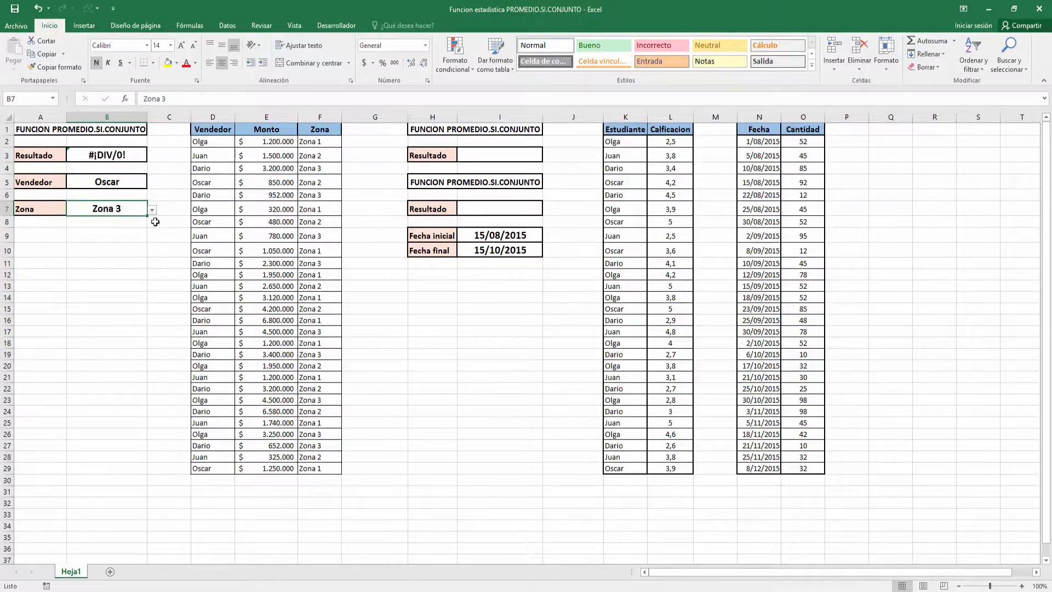
left_click(152, 210)
left_click(149, 220)
left_click(152, 211)
left_click(145, 235)
left_click(151, 210)
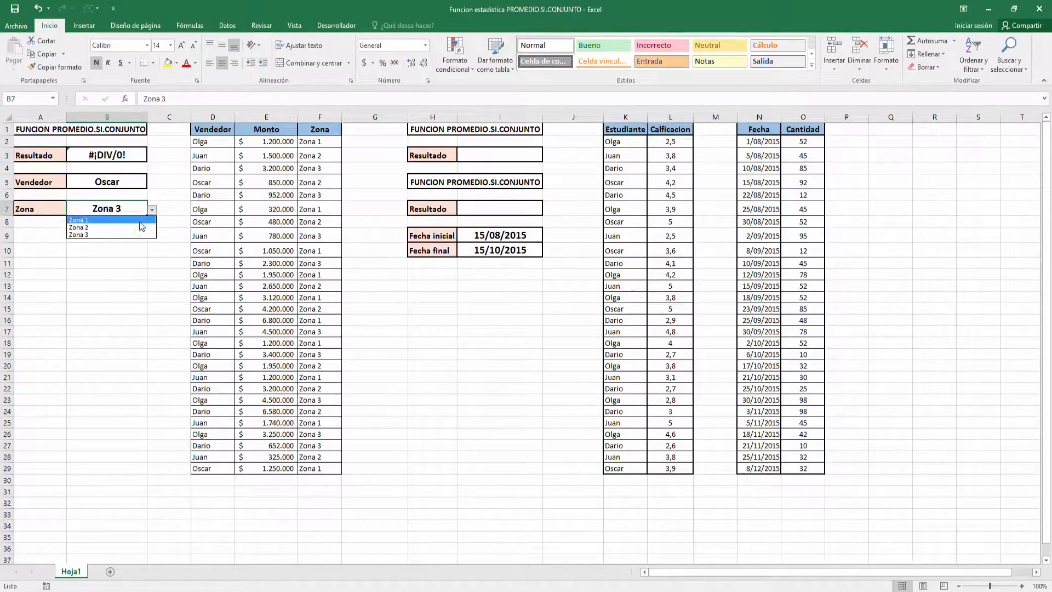
left_click(142, 220)
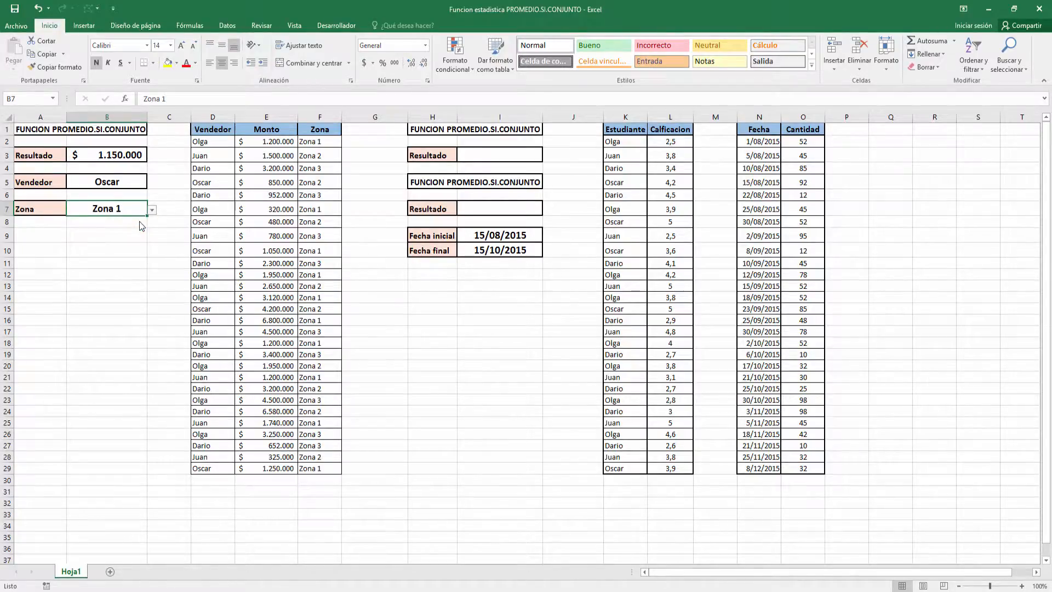
Change the Vendedor criterion in B5 to the salesperson name listed in D4.
left_click(131, 181)
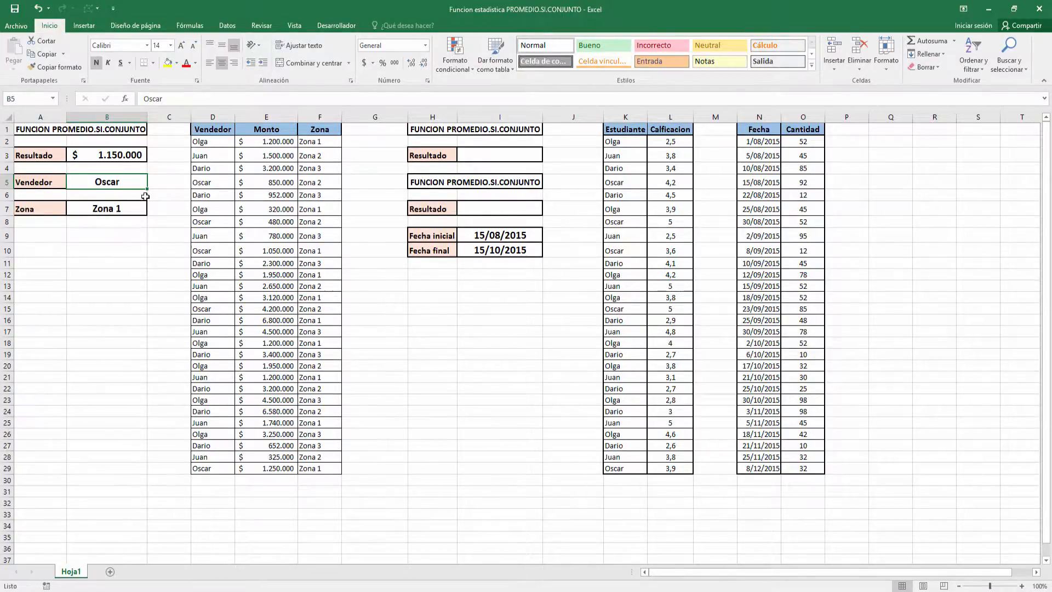
left_click(107, 230)
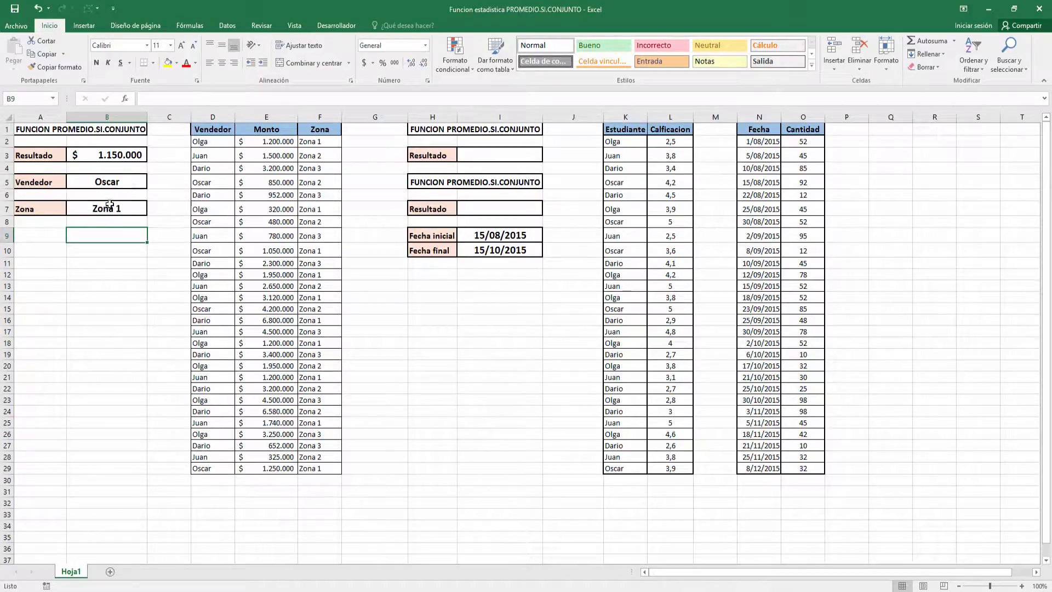
left_click(123, 181)
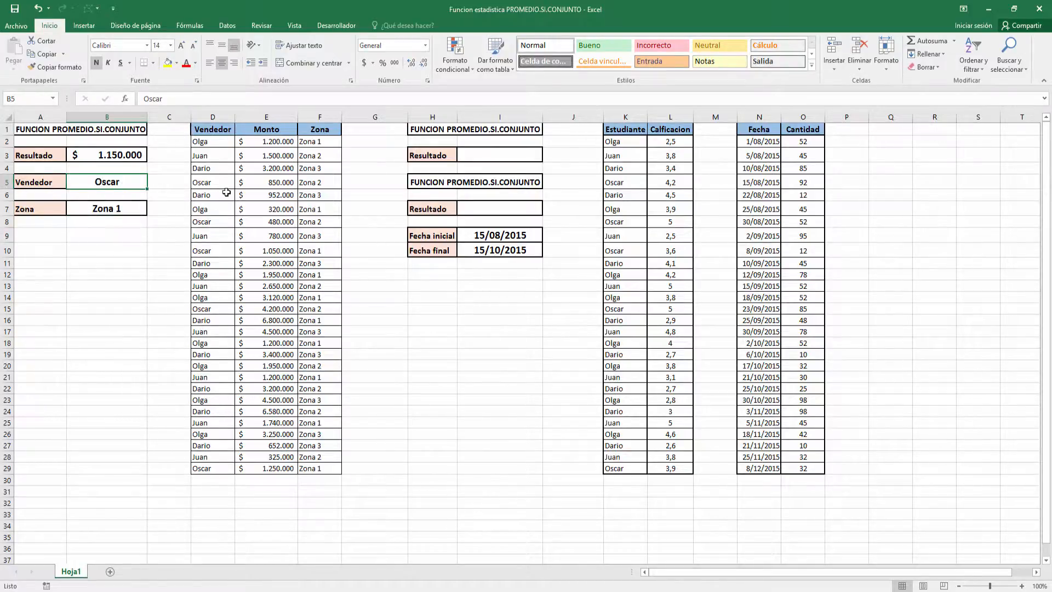
type("Dario")
key("Return")
key("Up")
Set the Zona criterion in B7 to Zona 2.
left_click(135, 215)
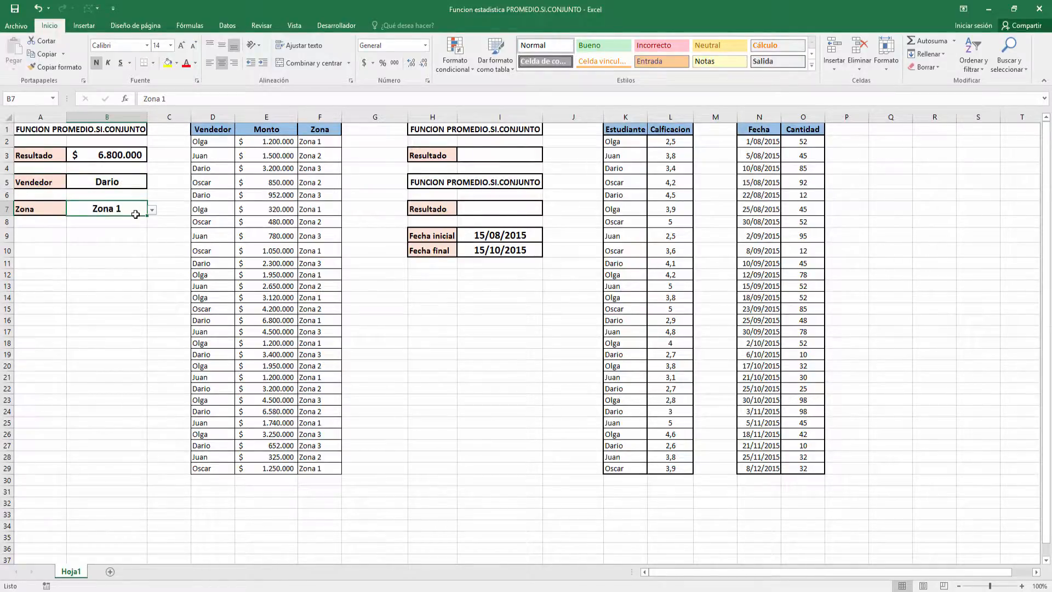
left_click(144, 231)
left_click(141, 205)
left_click(153, 209)
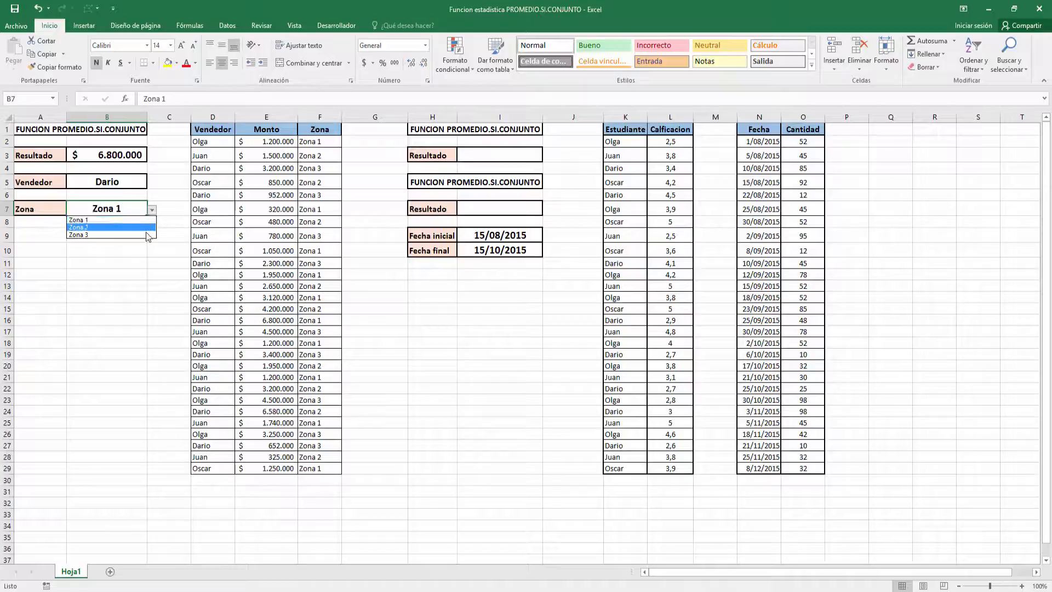
left_click(153, 209)
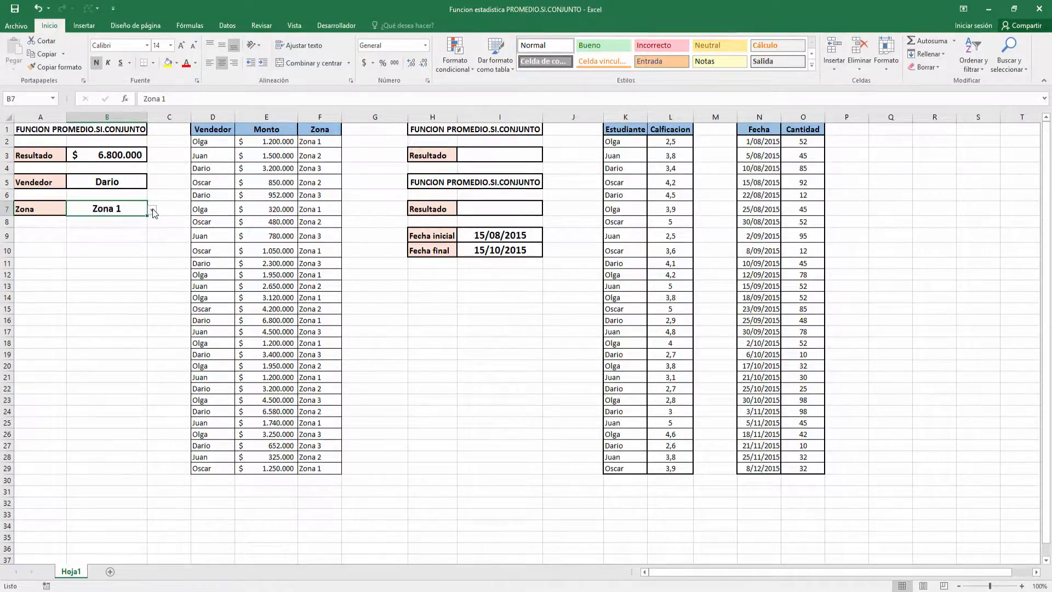
left_click(153, 211)
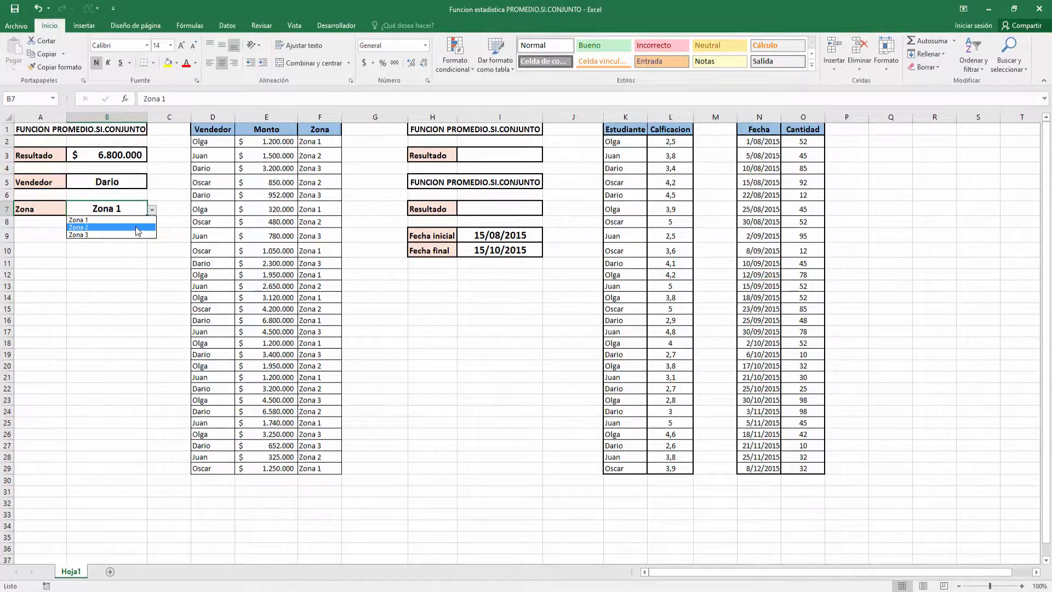
left_click(136, 227)
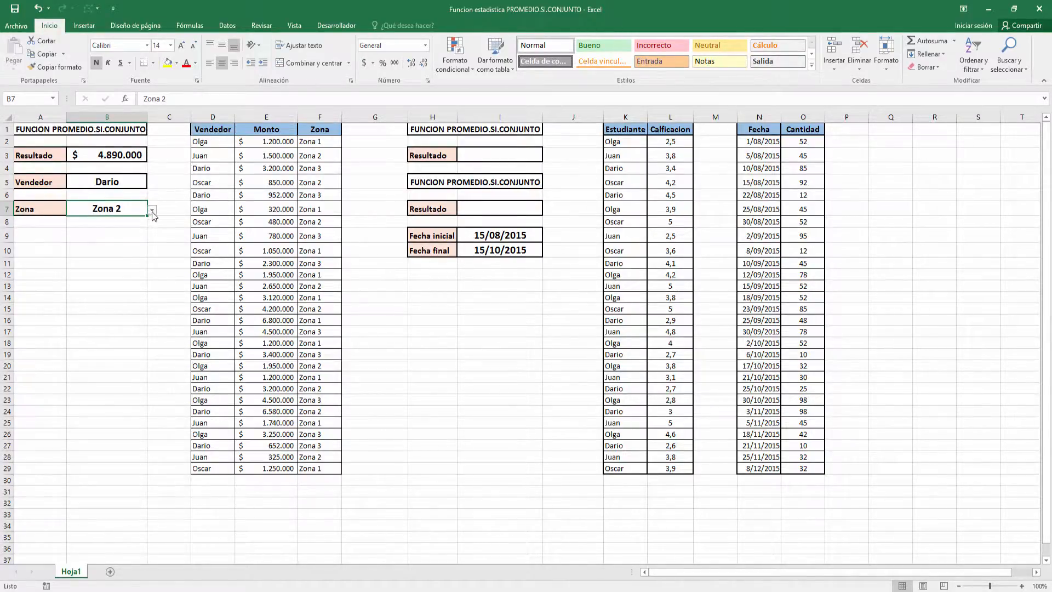
Set the Zona criterion in B7 to Zona 3.
left_click(152, 210)
left_click(134, 234)
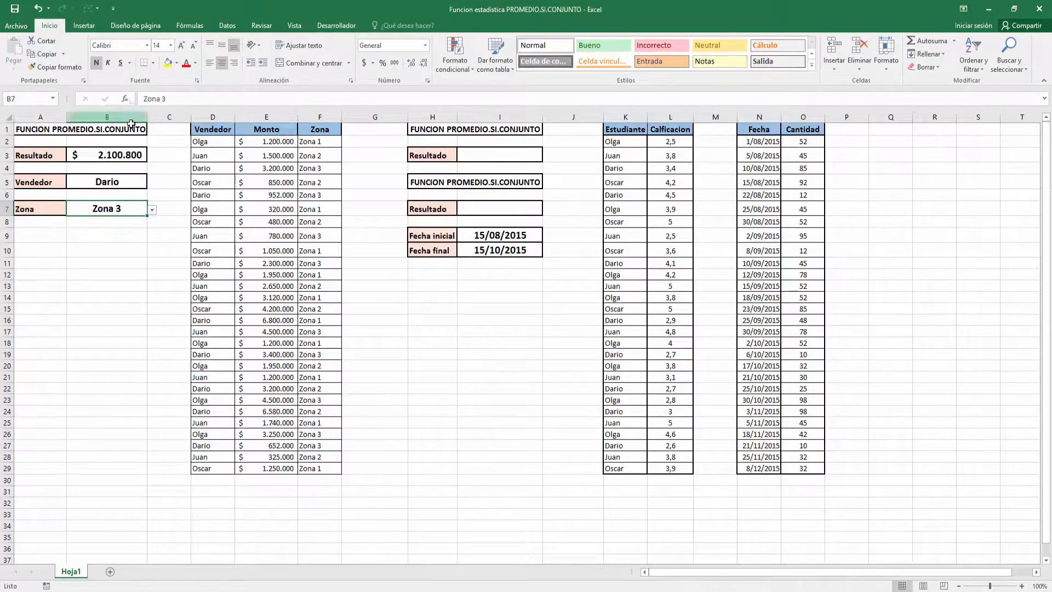
left_click(128, 179)
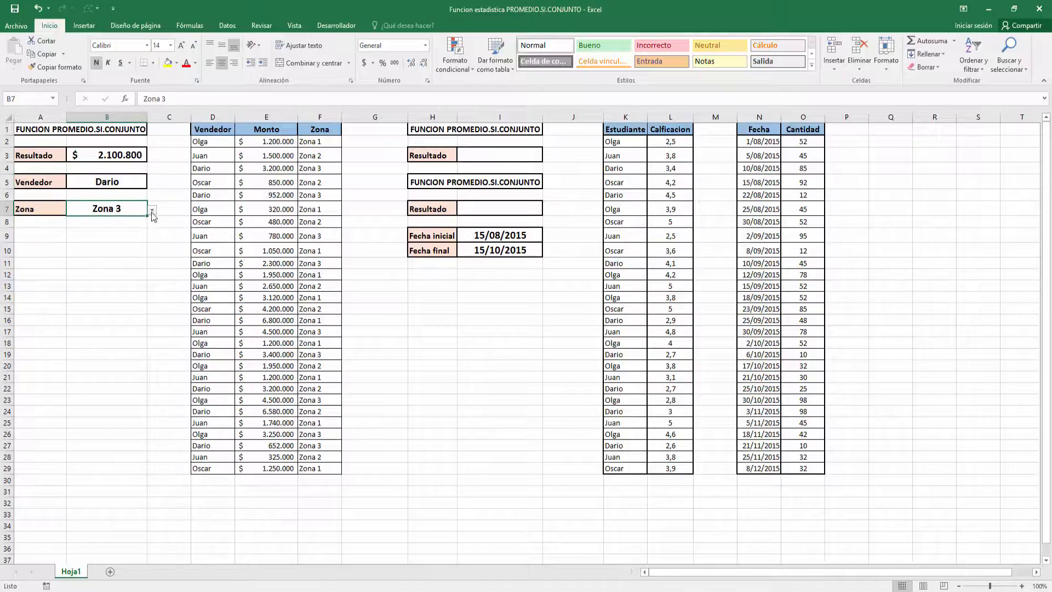
Test the Zona criterion in B7 with Zona 1, Zona 2 and Zona 3 in turn.
left_click(152, 210)
left_click(147, 221)
left_click(152, 209)
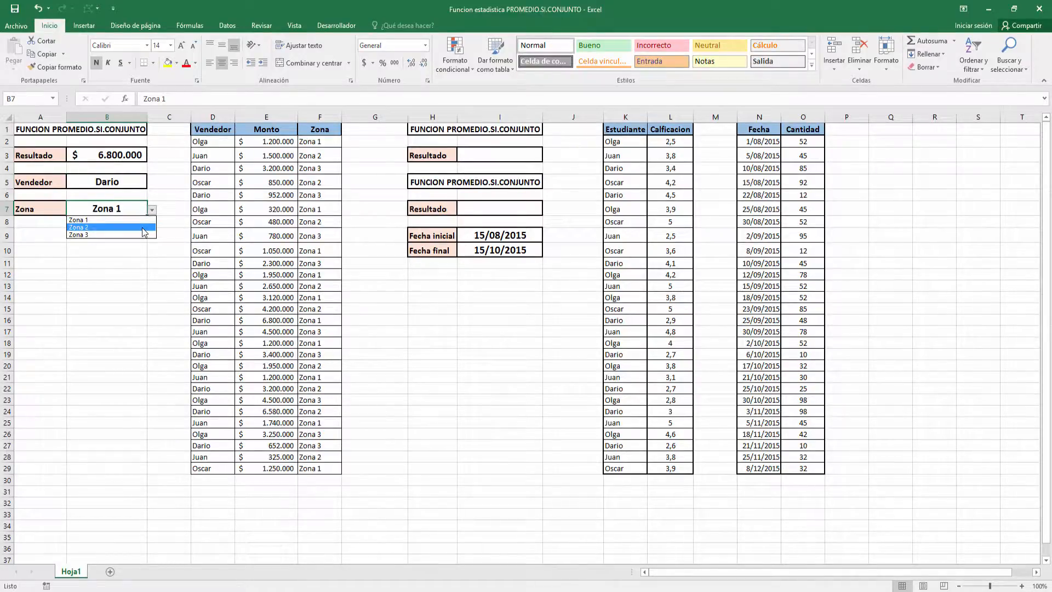
left_click(144, 227)
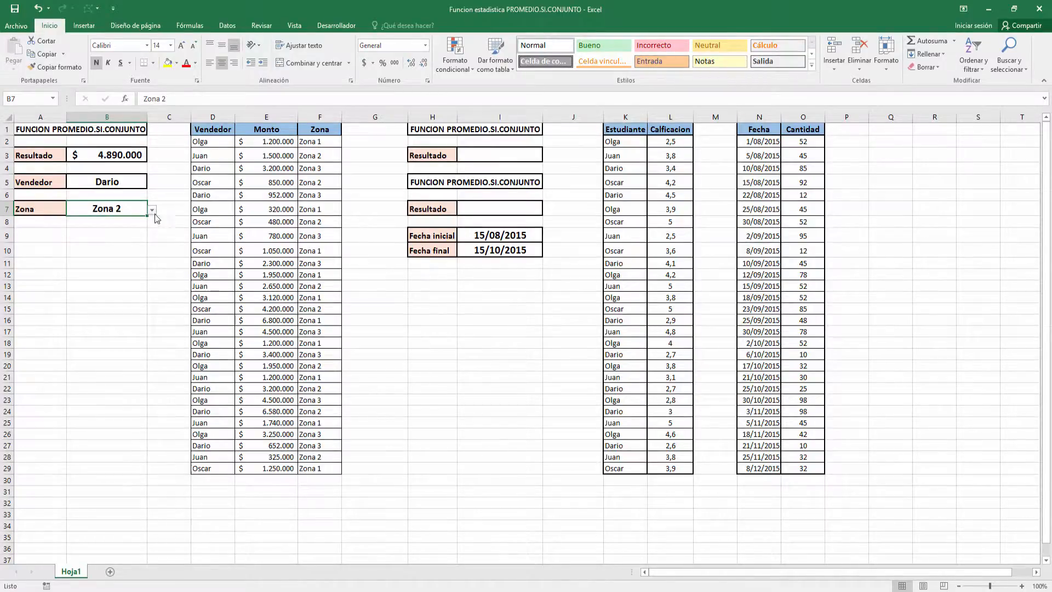
left_click(153, 211)
left_click(141, 235)
left_click(134, 183)
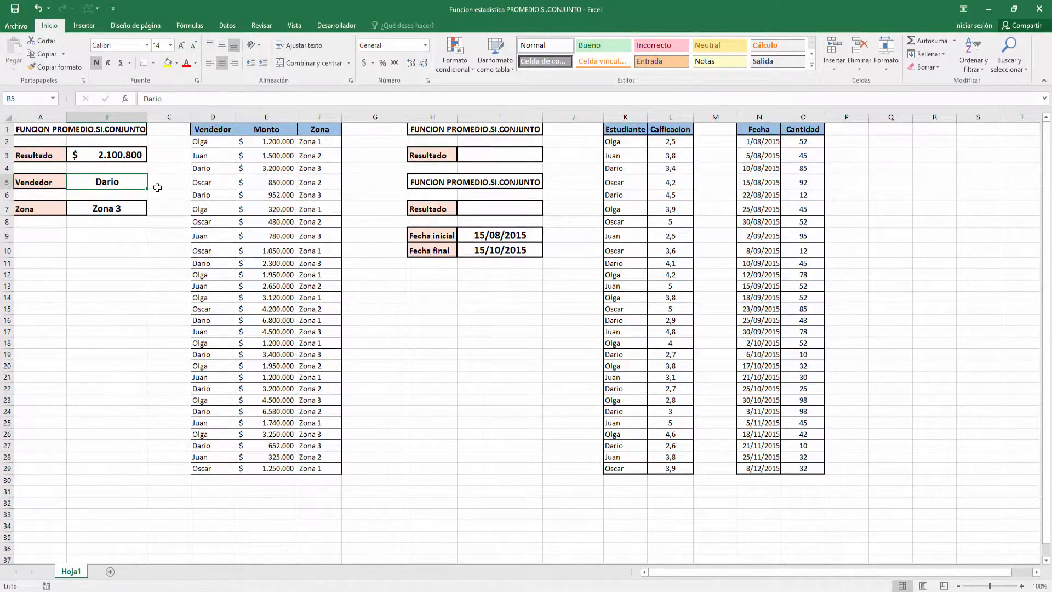
Review the data validation list settings of the Zona cell B7 and leave them as they are.
left_click(141, 208)
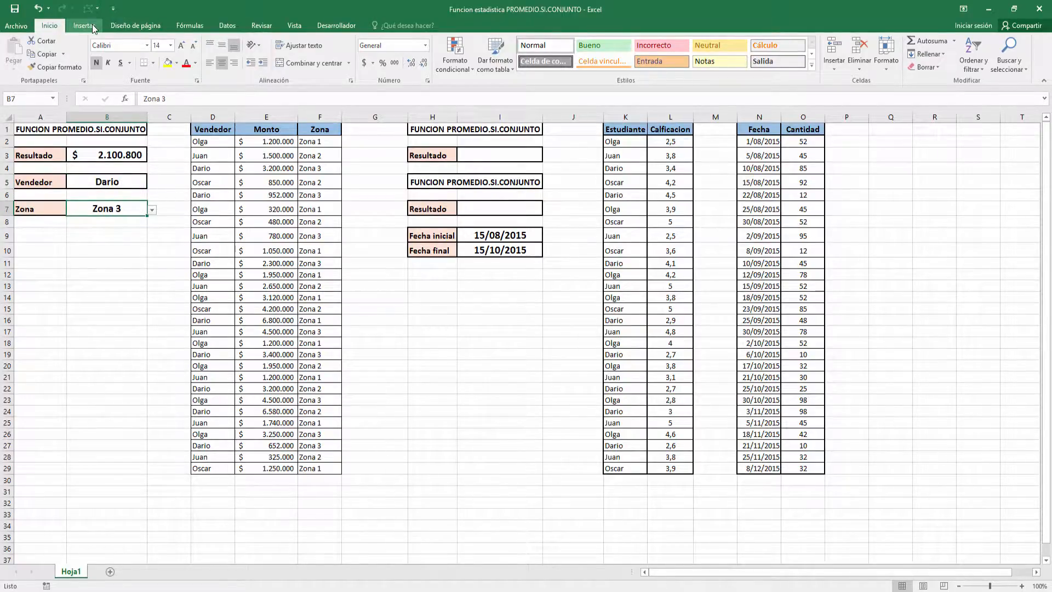
left_click(227, 25)
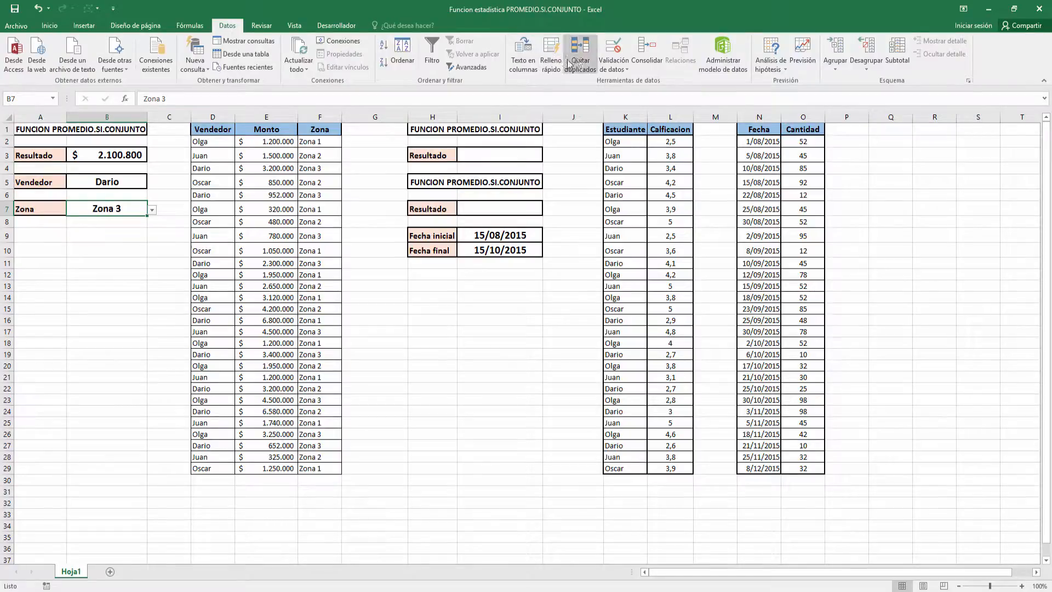
left_click(614, 66)
left_click(629, 81)
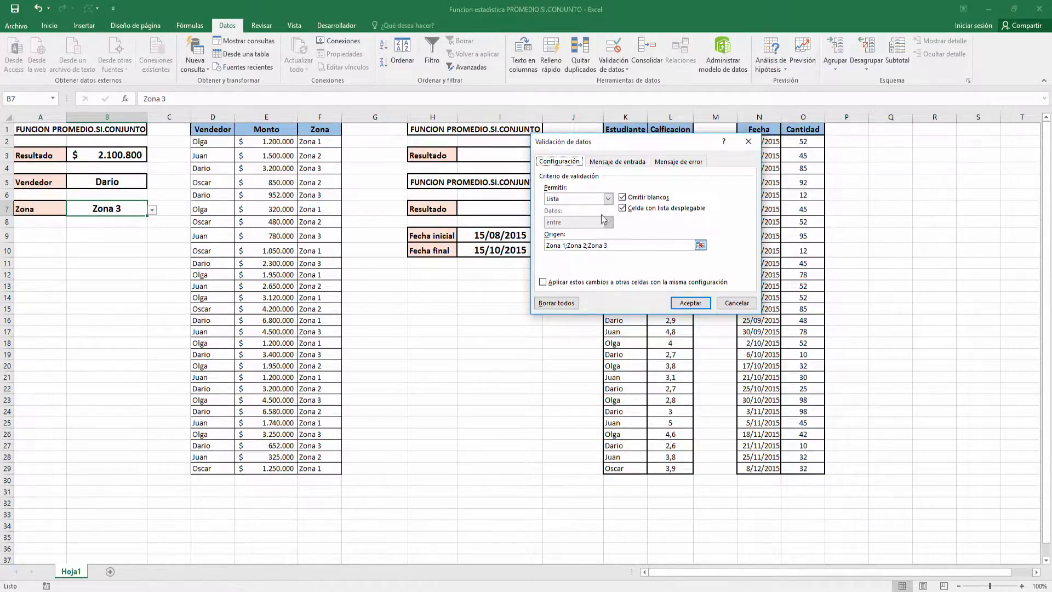
left_click(747, 146)
Set the Zona criterion in B7 to Zona 1 and the Vendedor criterion in B5 to the salesperson name listed in D2.
left_click(152, 210)
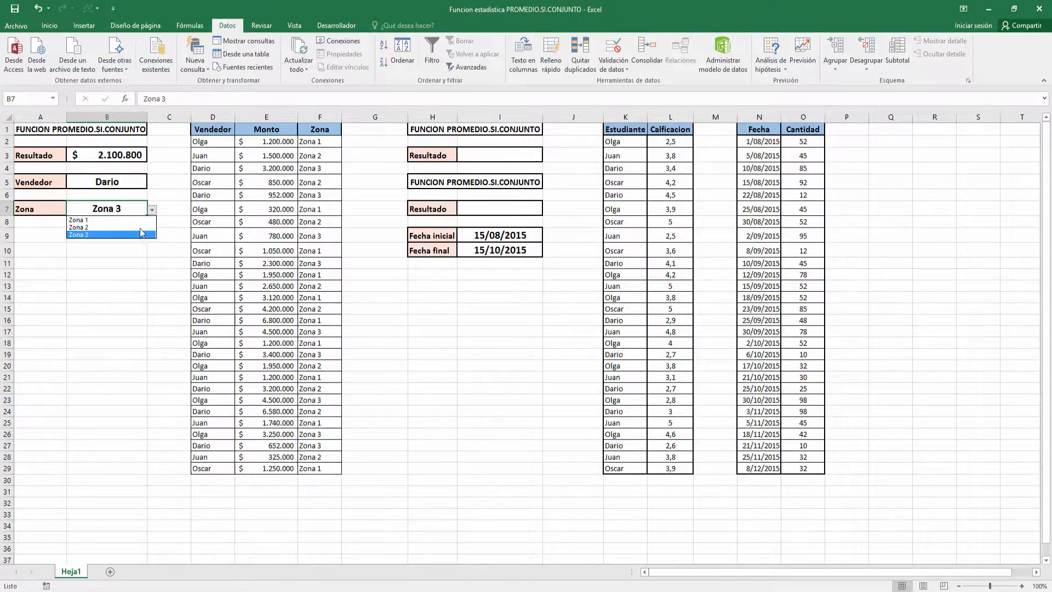
left_click(98, 220)
left_click(135, 186)
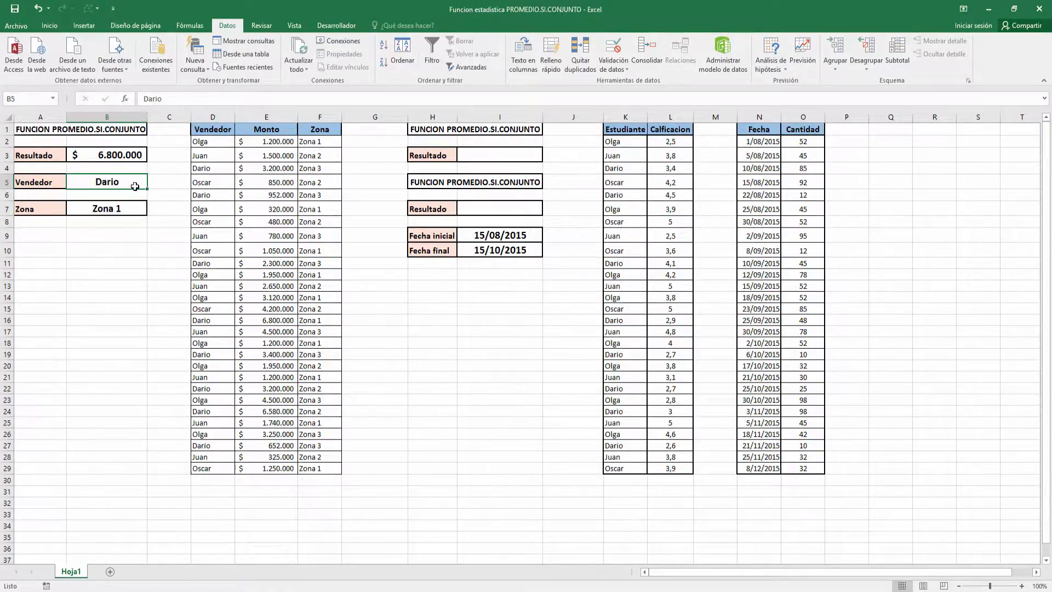
type("Olga")
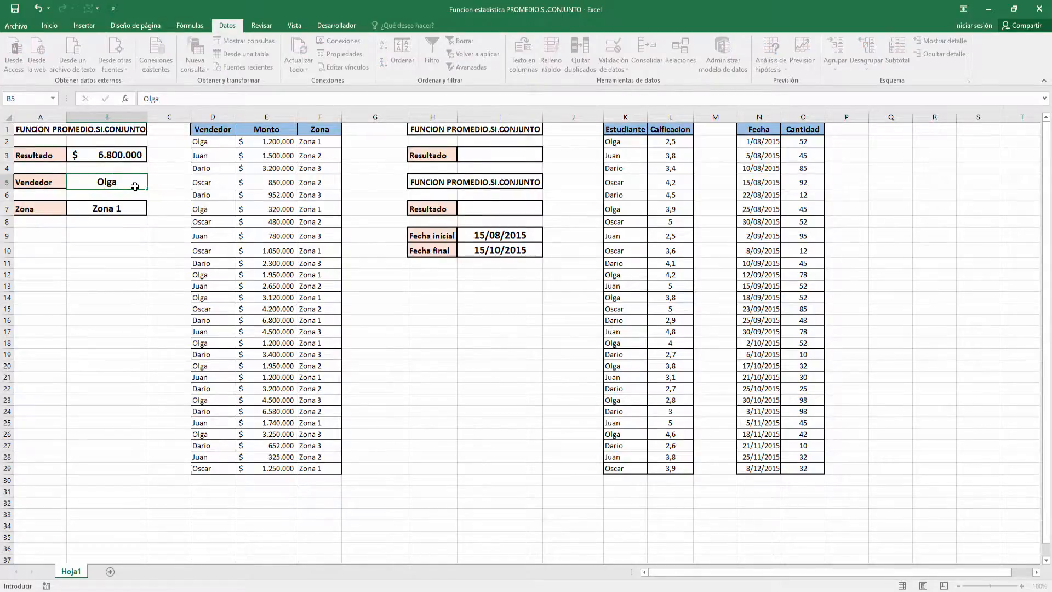
key("Return")
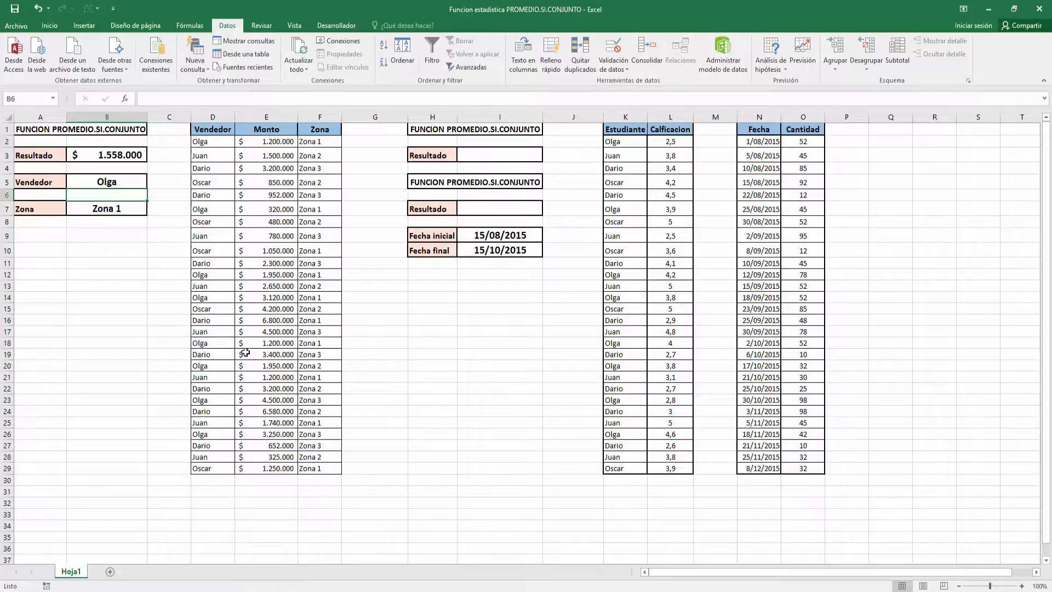
Examine each argument of the PROMEDIO.SI.CONJUNTO formula in B3, from the averaging range through both criteria pairs.
left_click(143, 152)
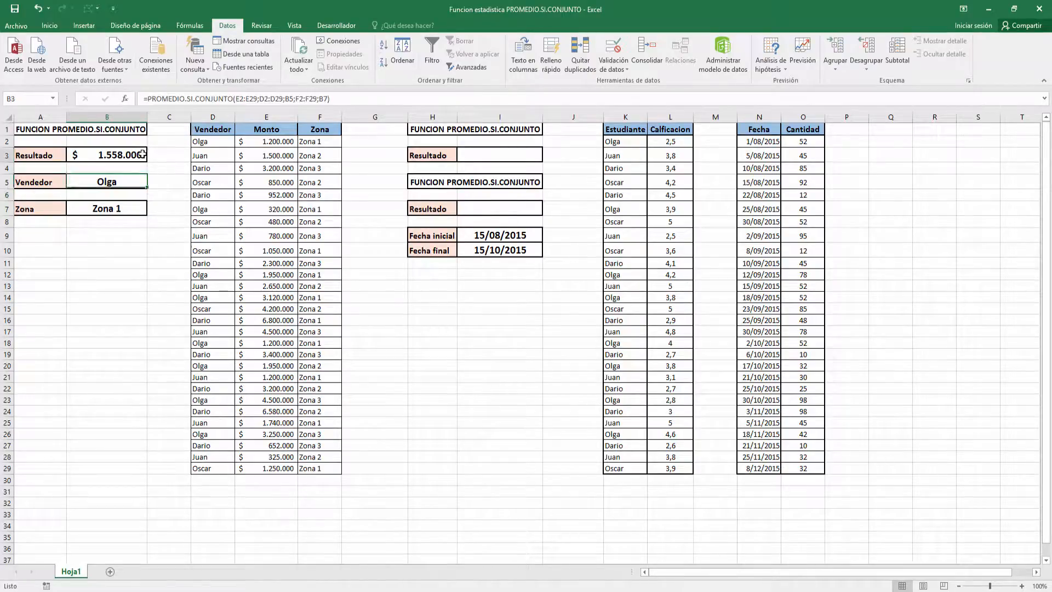
left_click(257, 100)
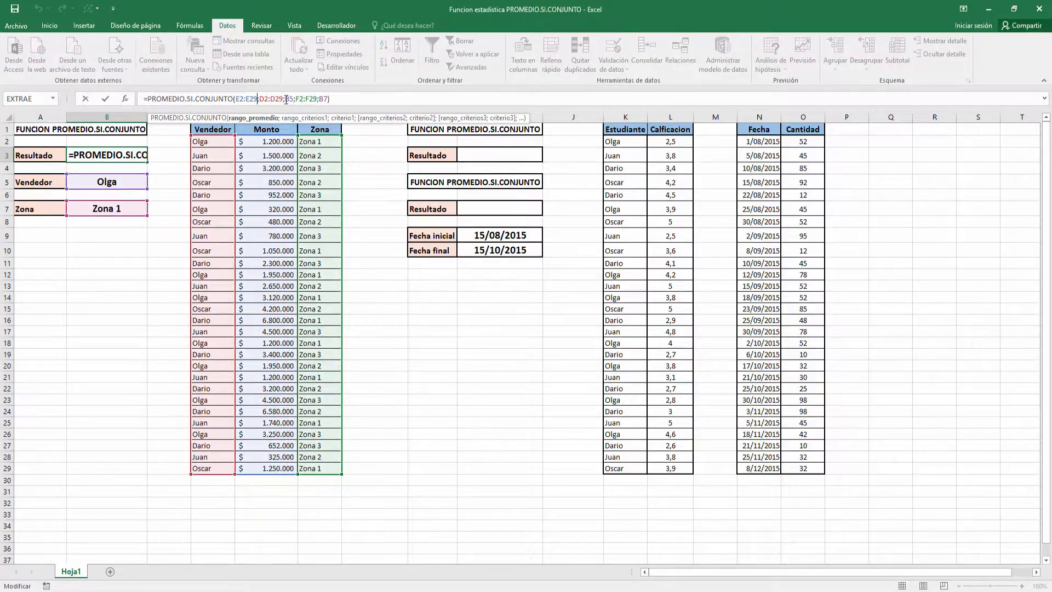
left_click(281, 99)
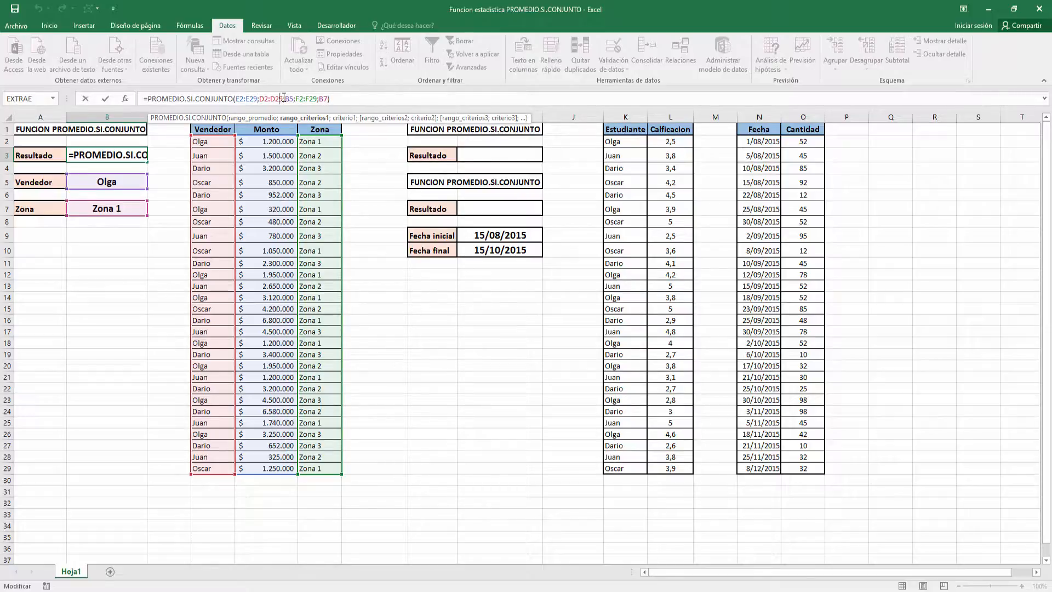
left_click(289, 99)
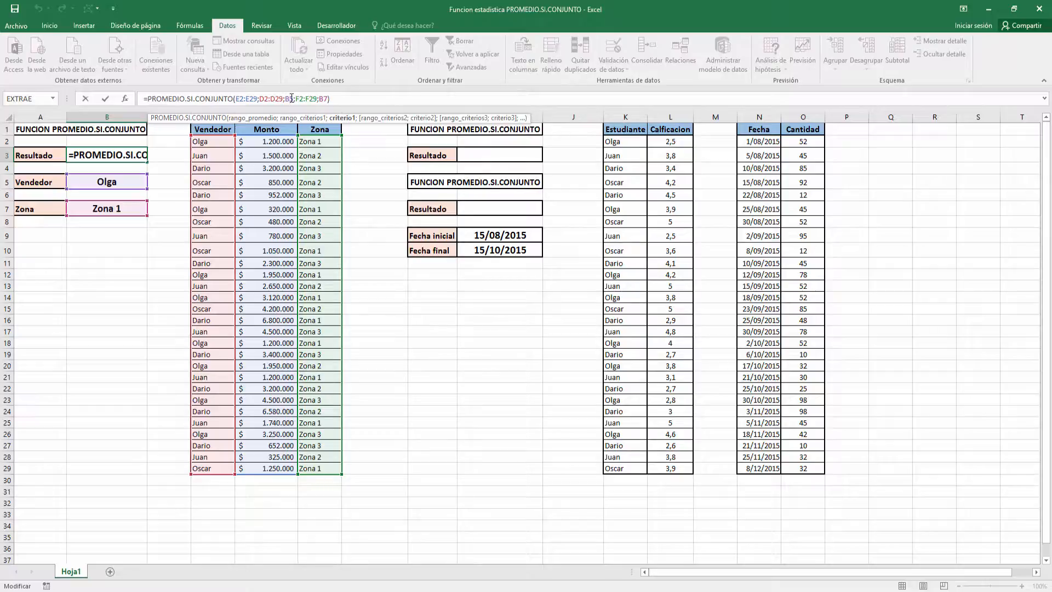
left_click(306, 99)
left_click(325, 100)
left_click(328, 99)
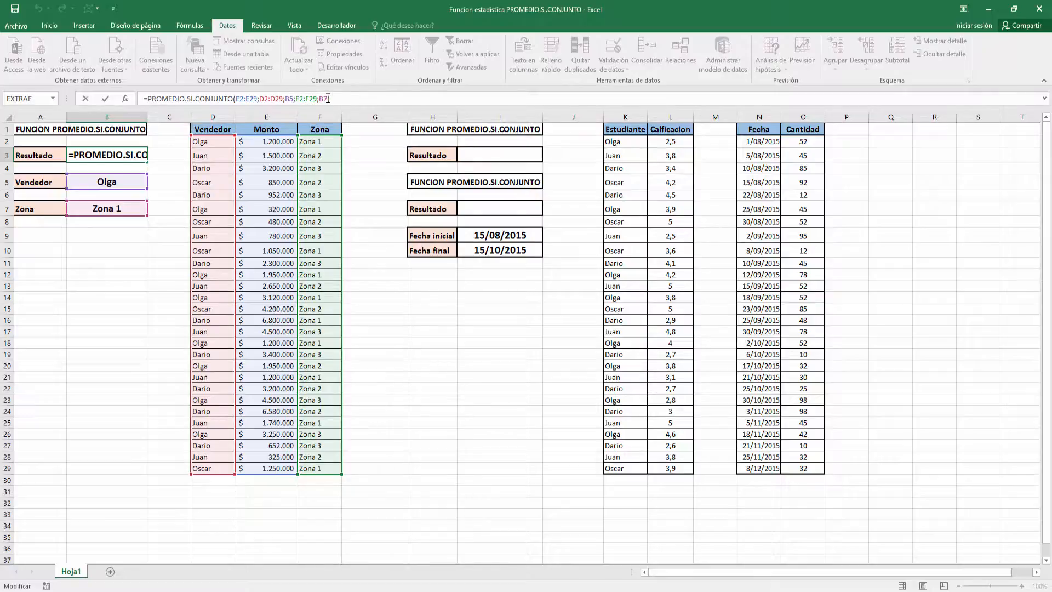
left_click(327, 98)
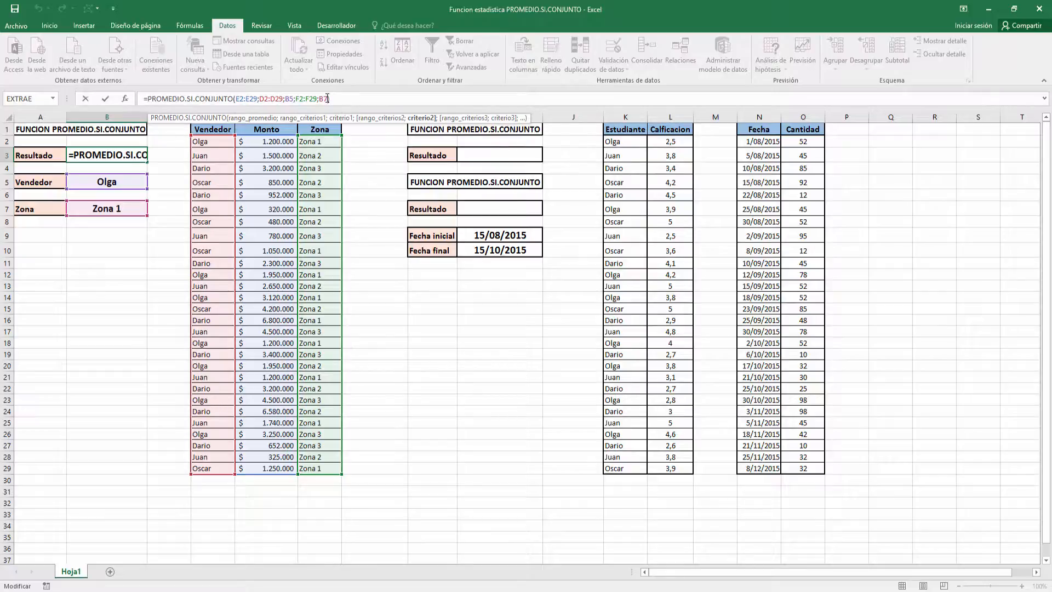
key("ctrl+Return")
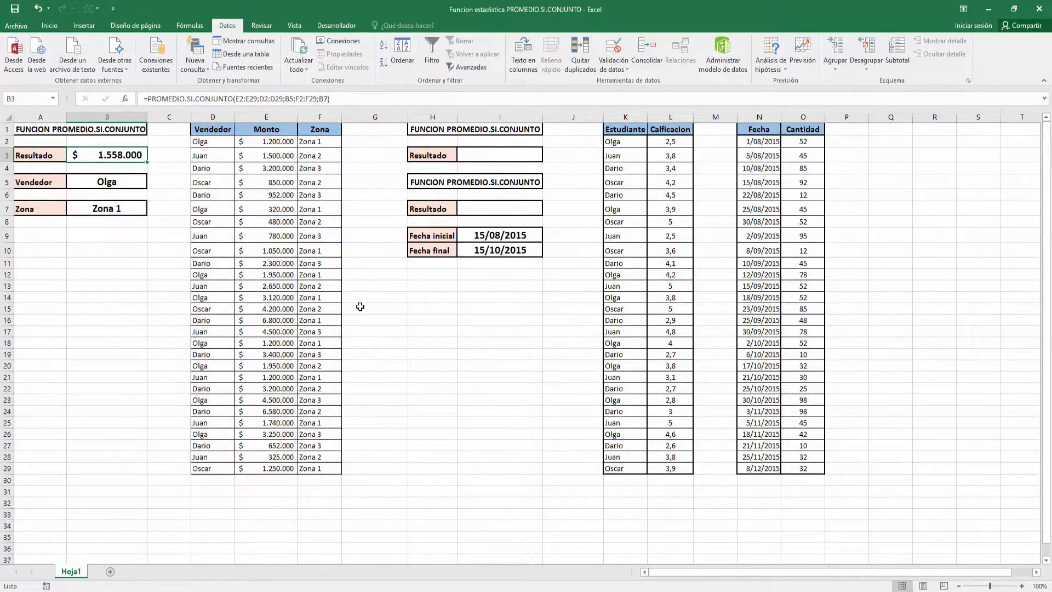
Begin a PROMEDIO.SI.CONJUNTO formula in I3 with the grades in L2:L29 as the averaging range.
left_click(496, 160)
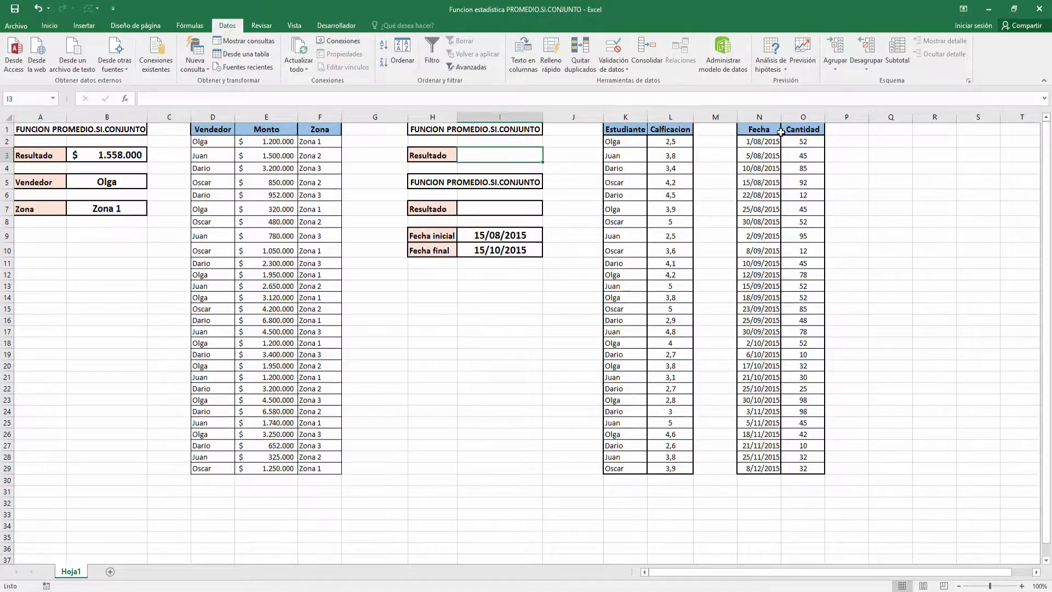
left_click(617, 130)
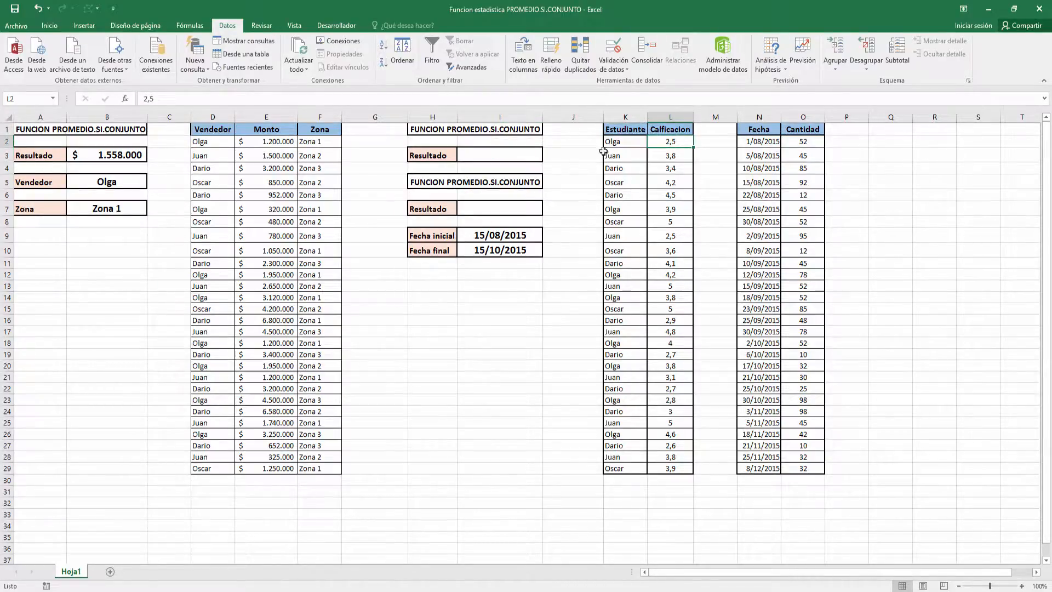
left_click(488, 153)
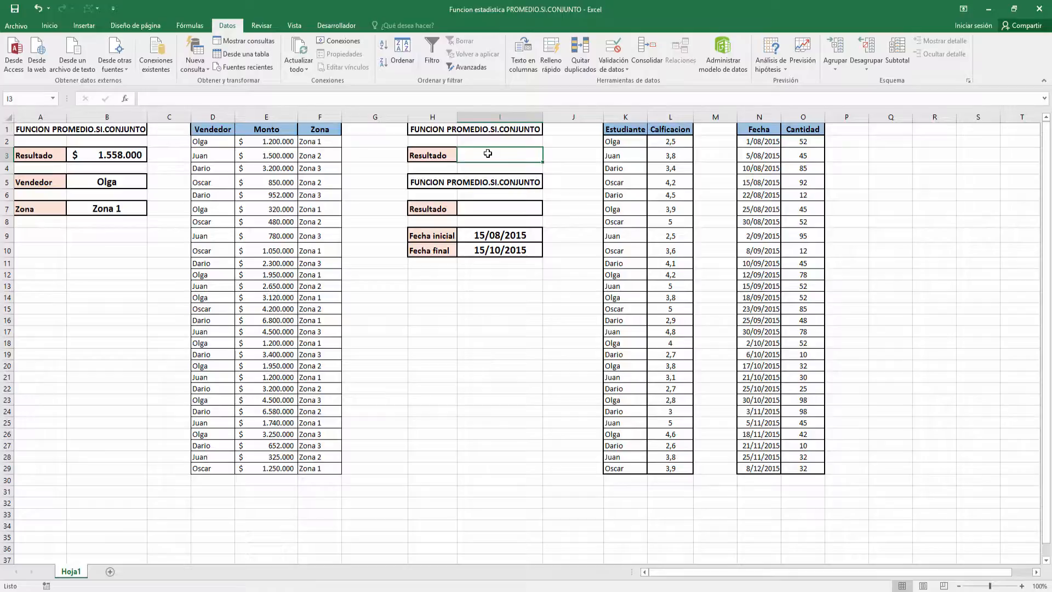
type("=pro")
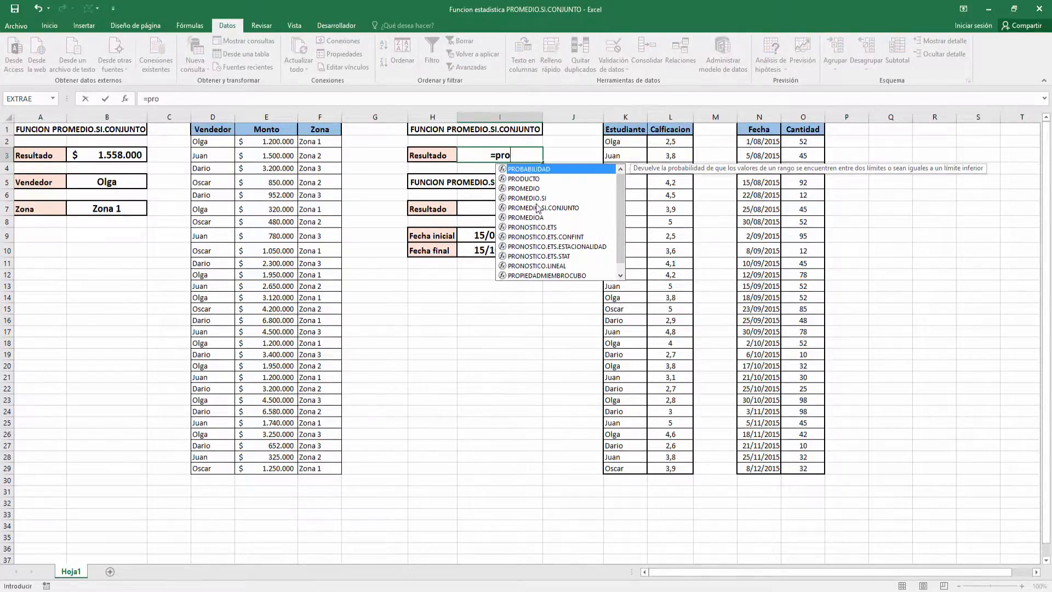
double_click(535, 208)
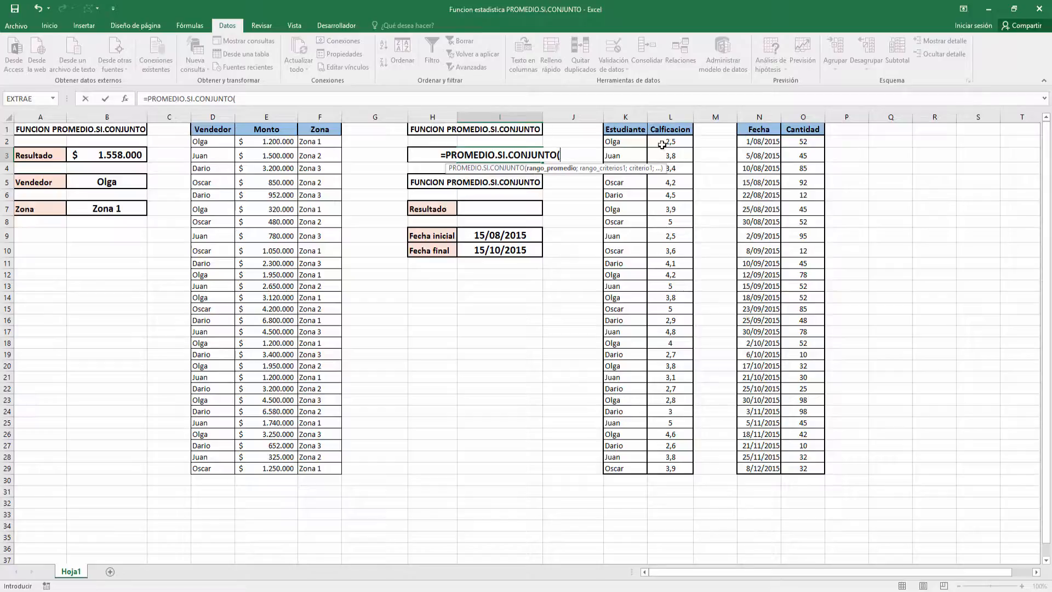
left_click_drag(660, 142, 670, 471)
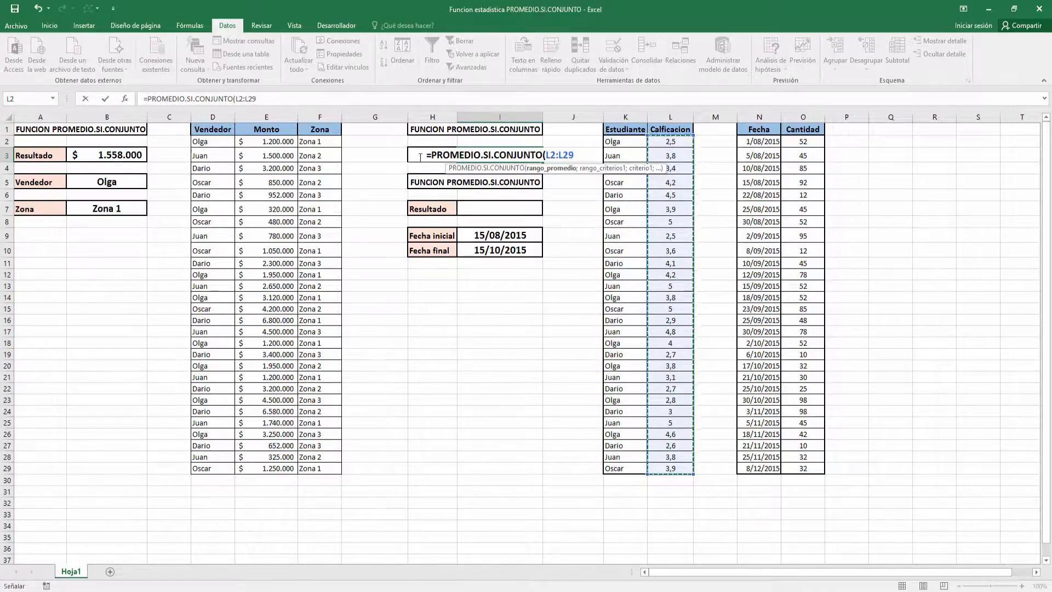
type(";")
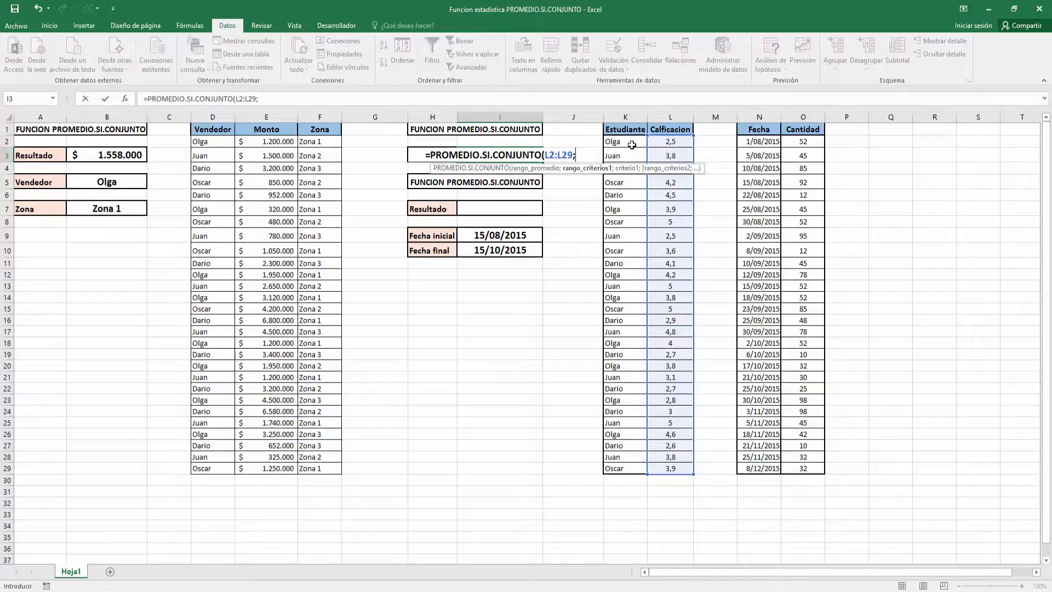
Add L2:L29 as the formula's first criteria range with "3,5" as its criterion.
left_click(664, 143)
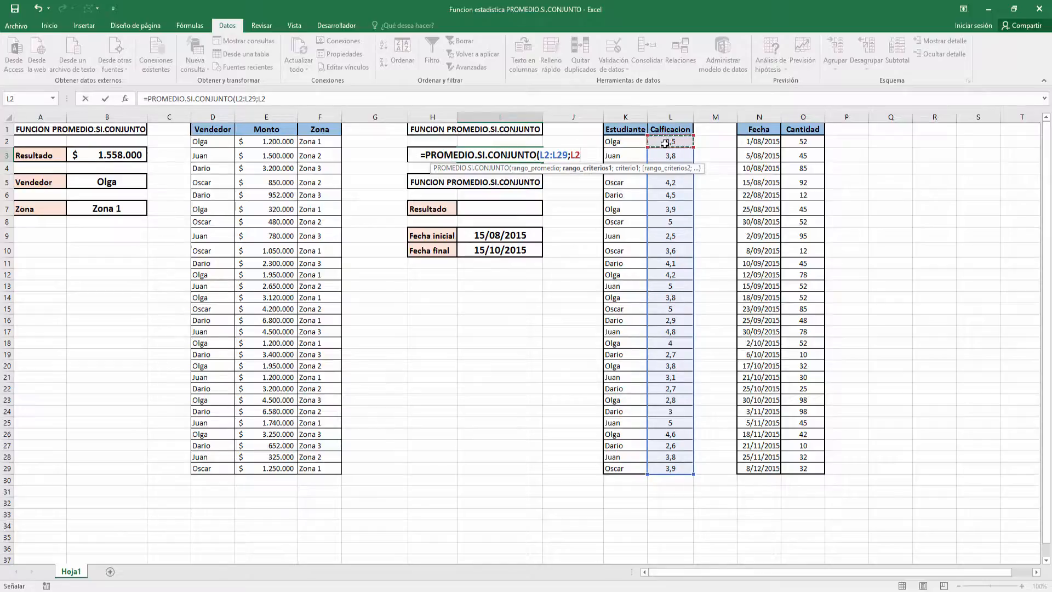
left_click_drag(664, 143, 685, 130)
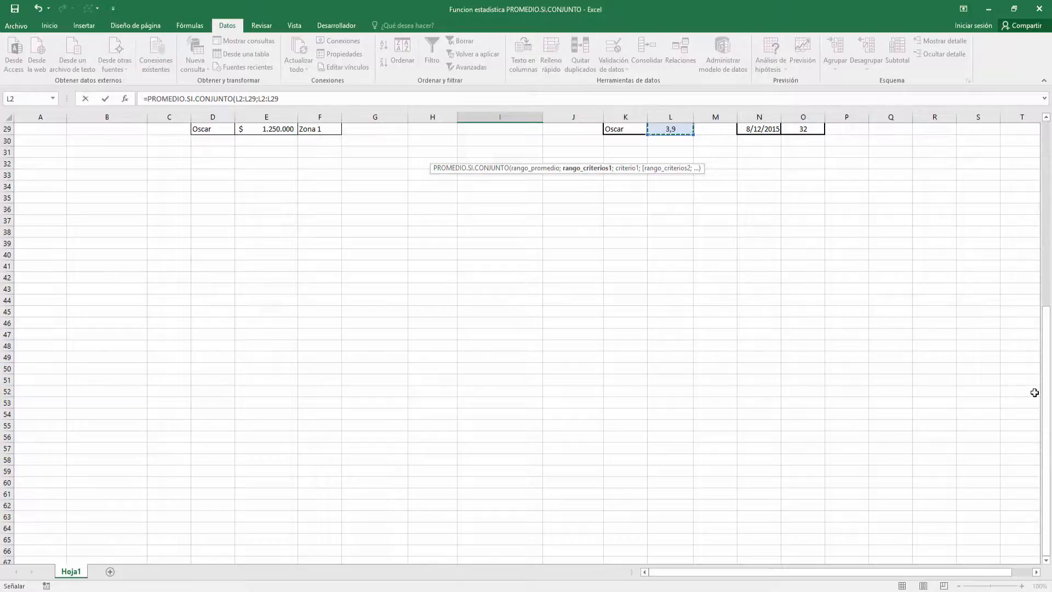
left_click_drag(1048, 406, 1048, 224)
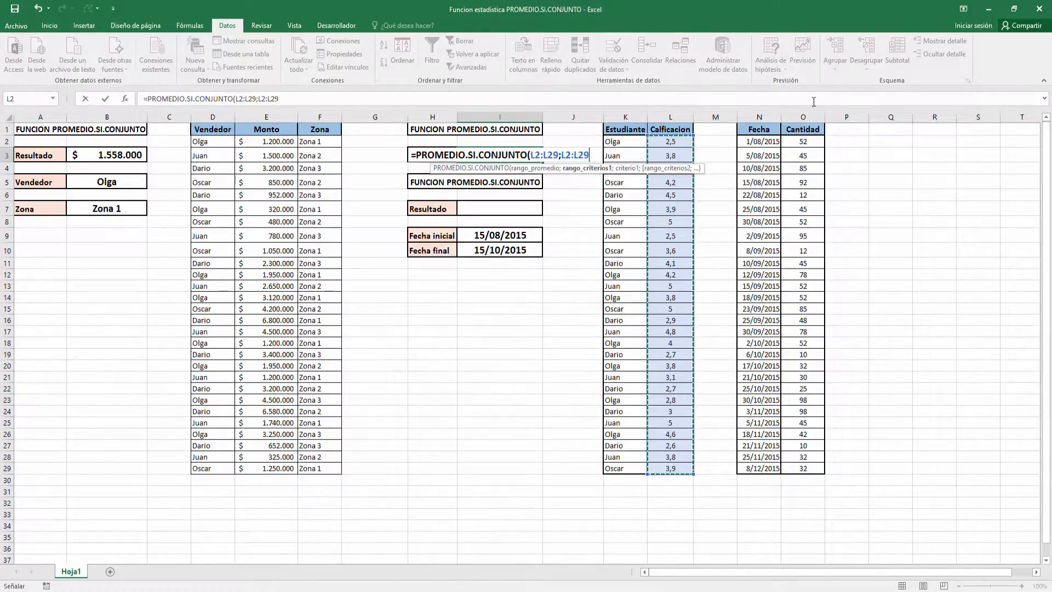
type(";")
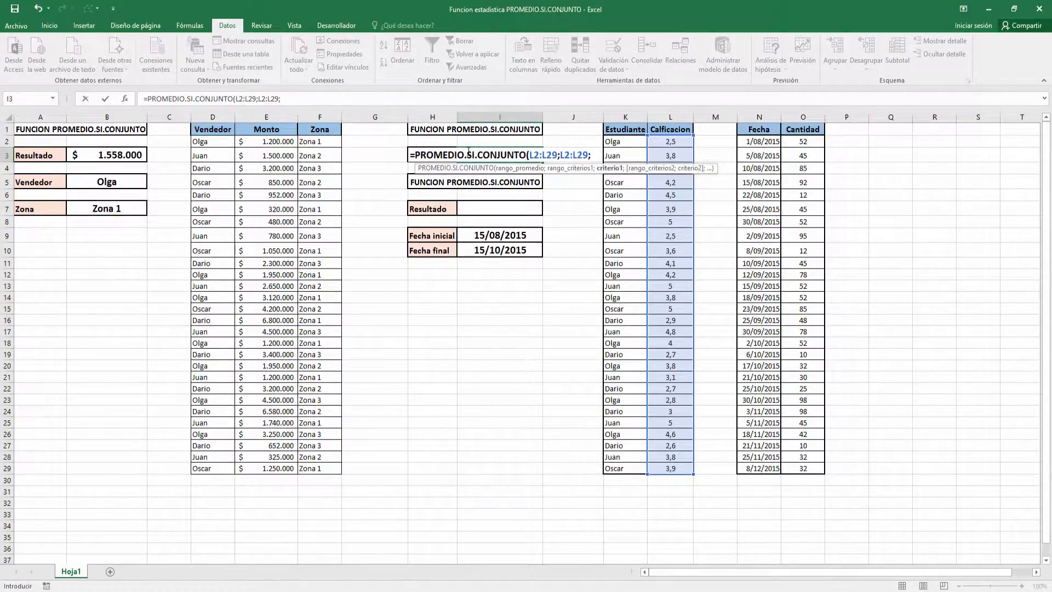
type("\"")
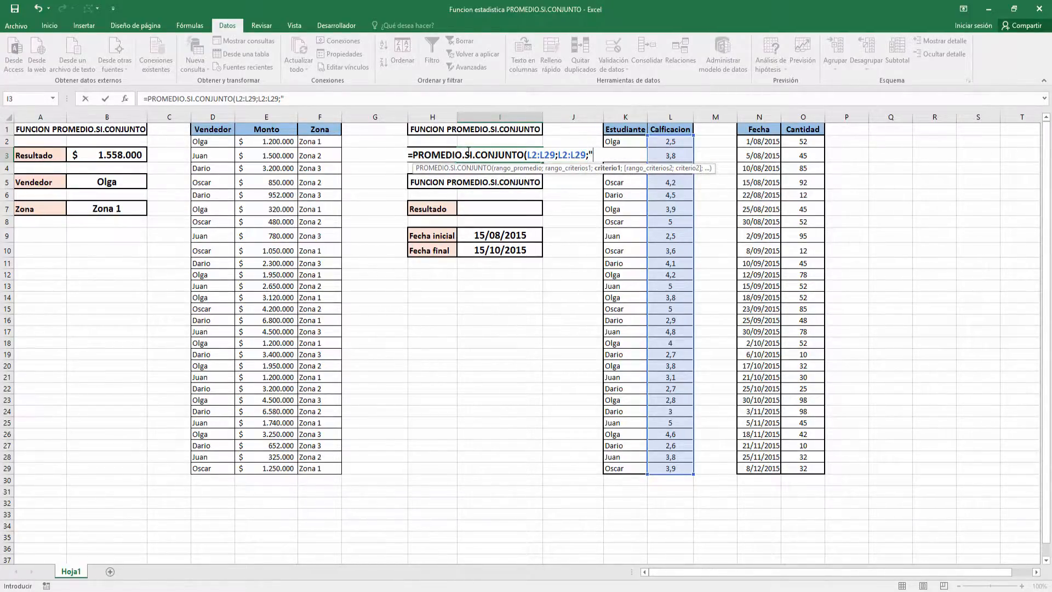
type("3,5")
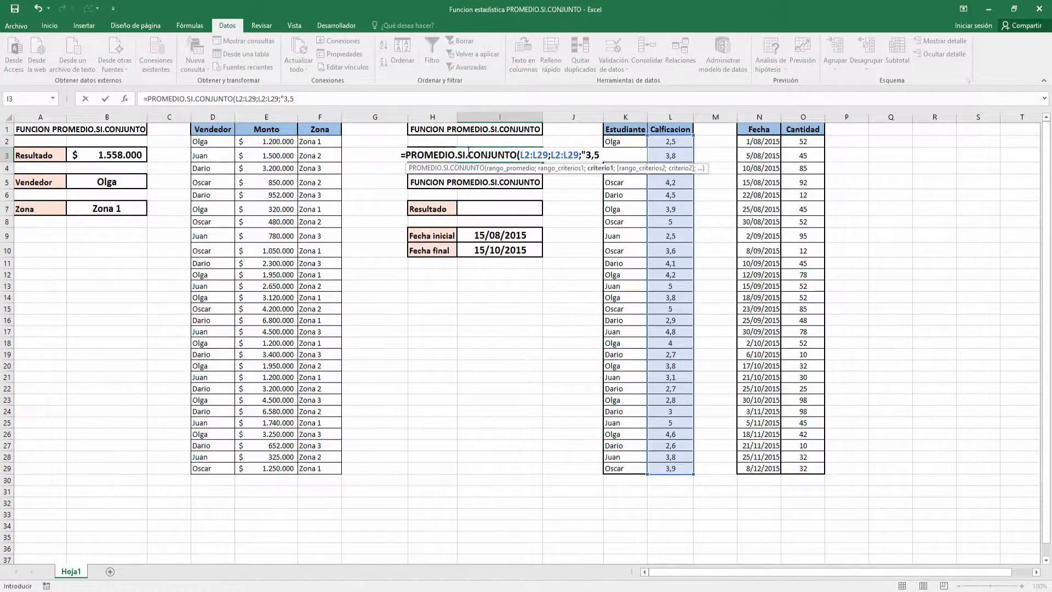
type("\"")
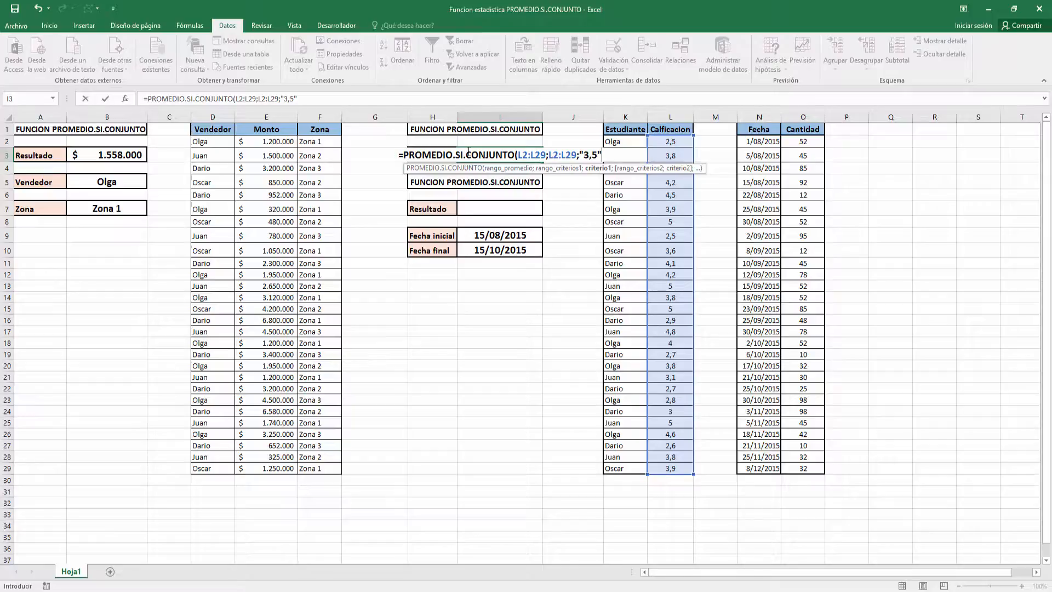
type(";")
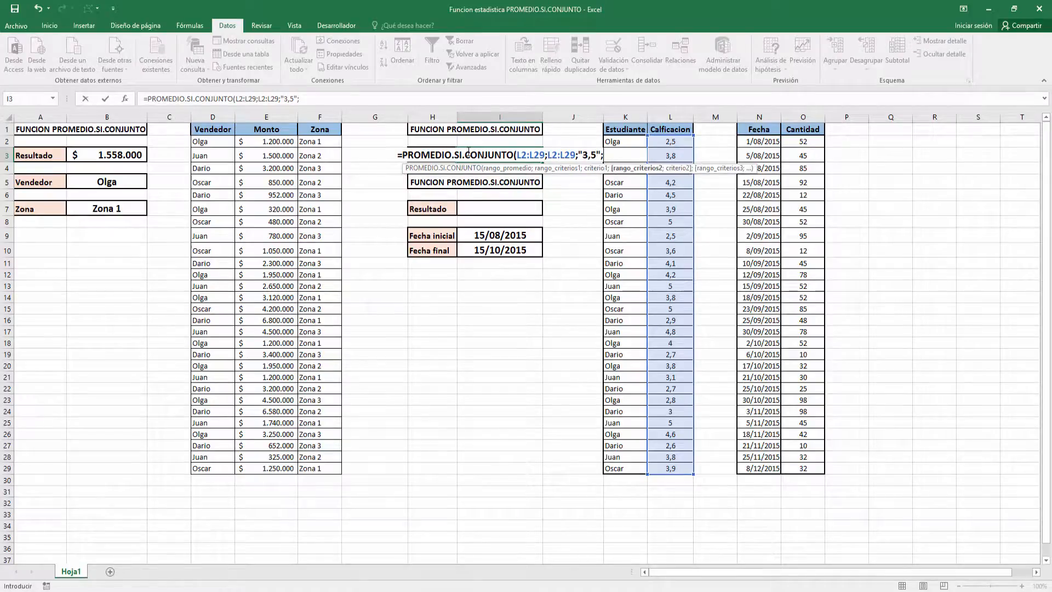
Add L2:L29 as the second criteria range with "<=4,8" as its criterion and complete the formula in I3.
left_click(670, 141)
left_click_drag(668, 155, 670, 469)
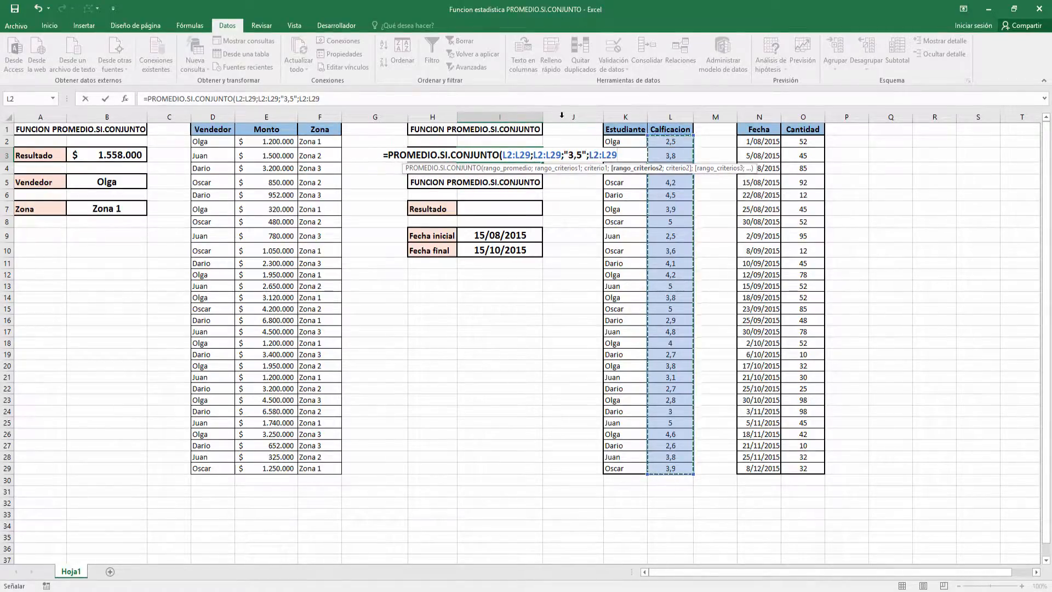
type(";")
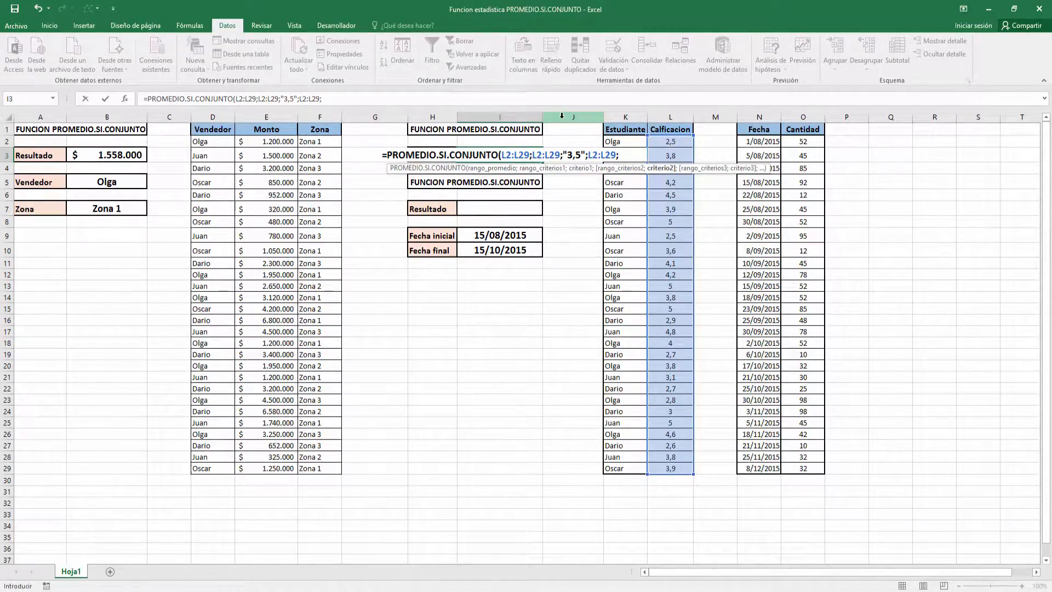
type("\"")
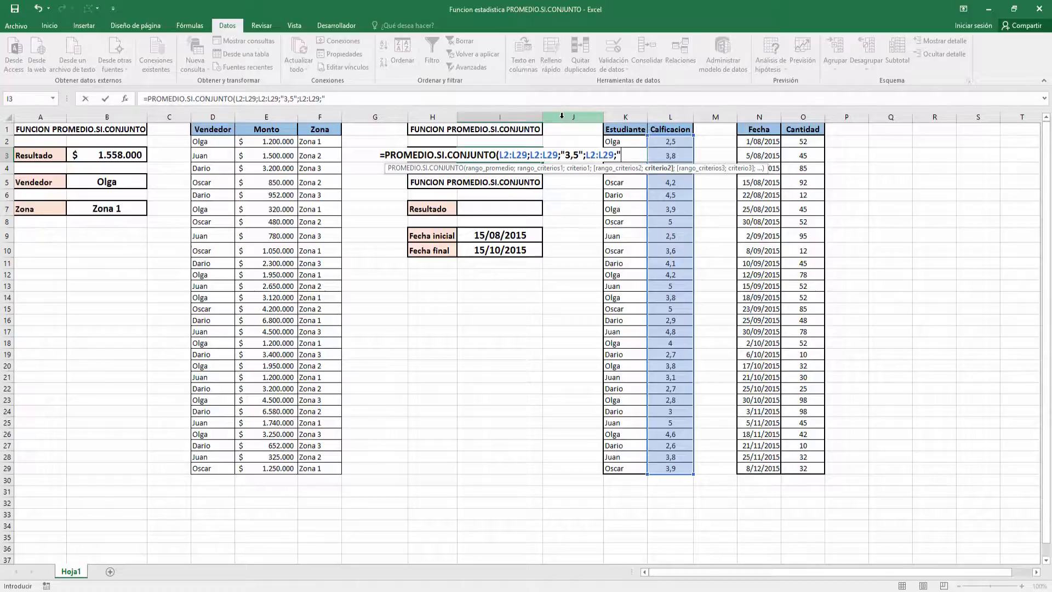
type("<4")
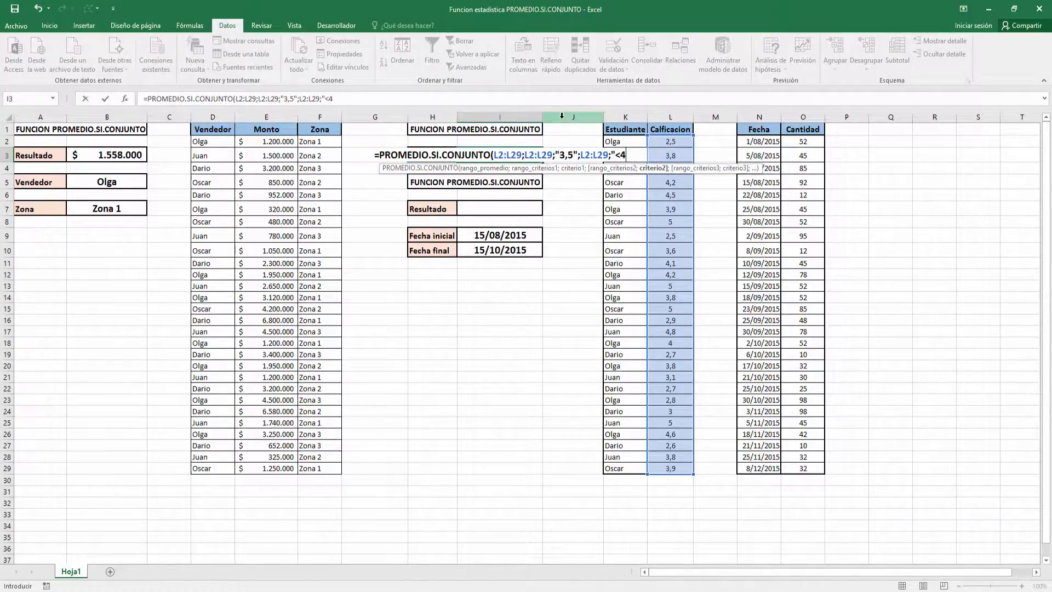
key("BackSpace")
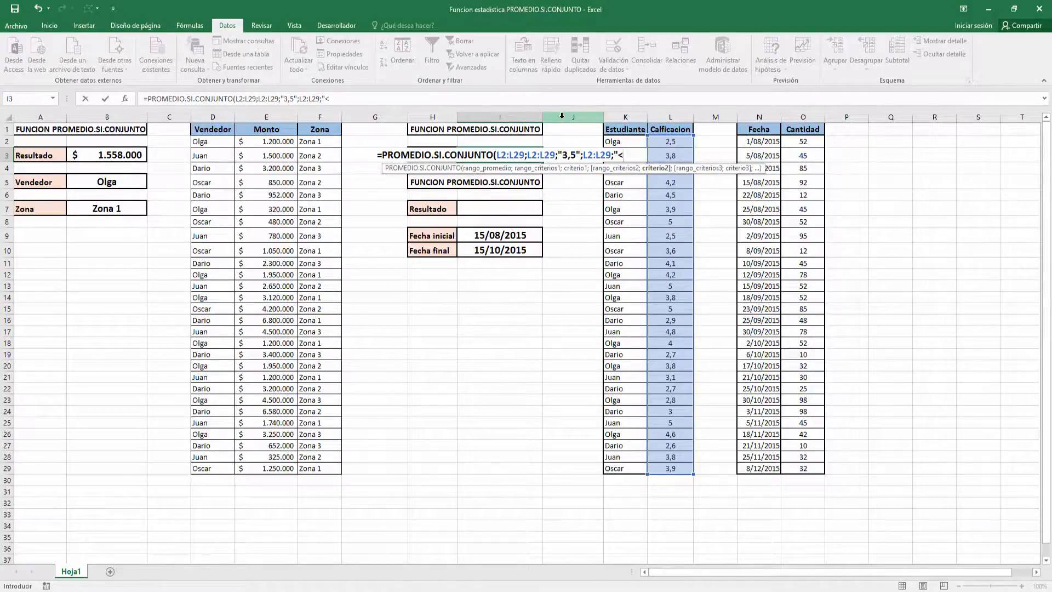
type("=4,8")
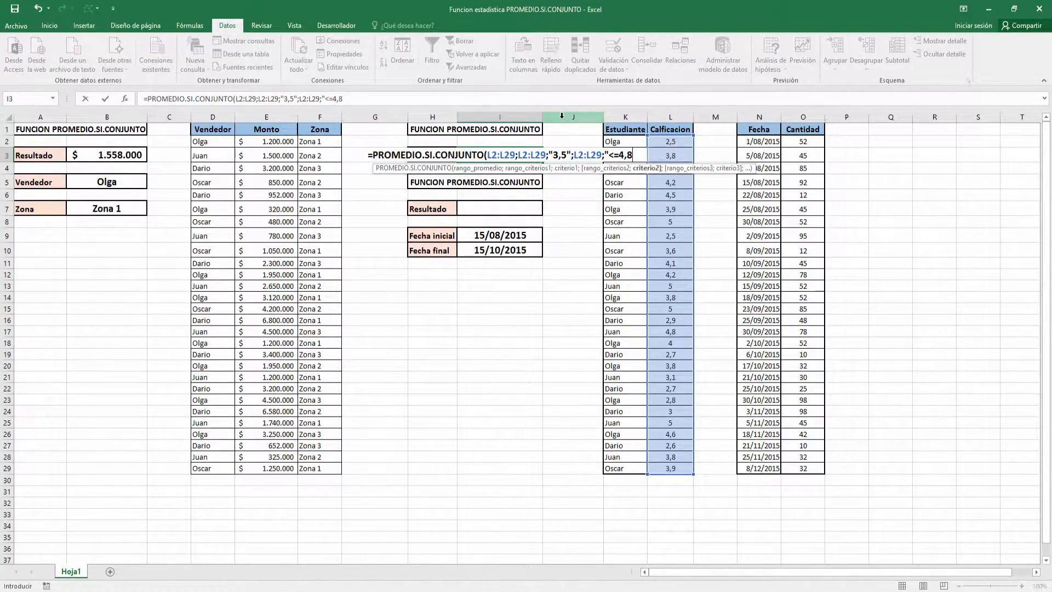
type("\")")
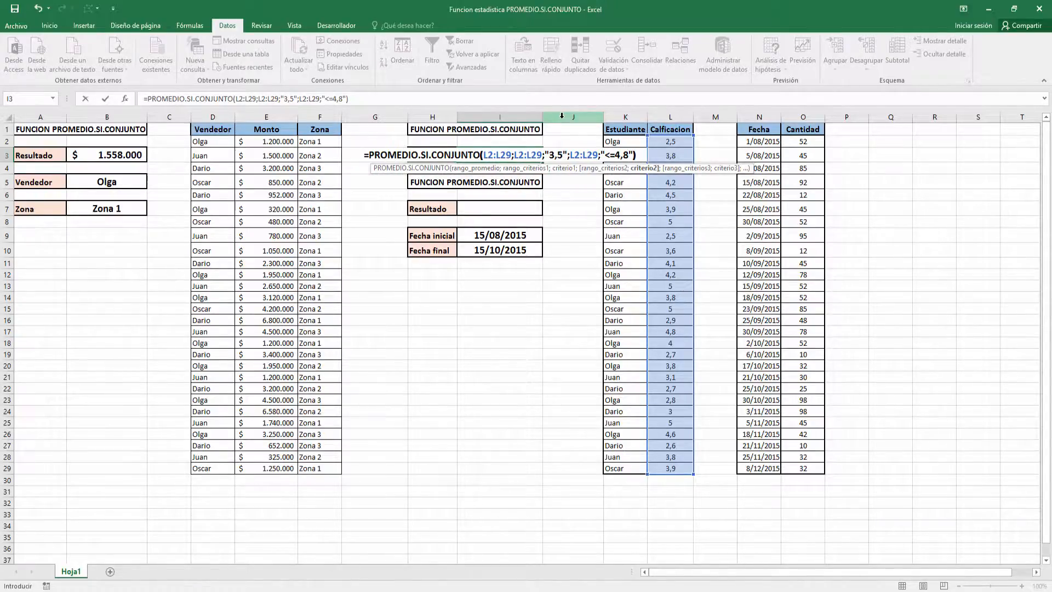
key("Return")
Change the first criterion of the formula in I3 to ">3,5".
key("Up")
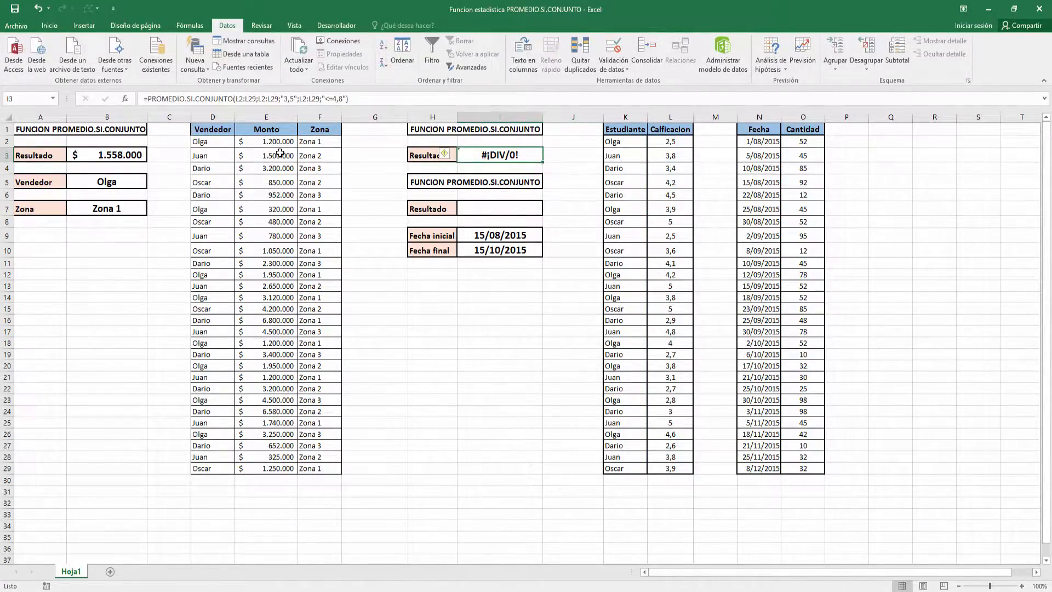
left_click(284, 98)
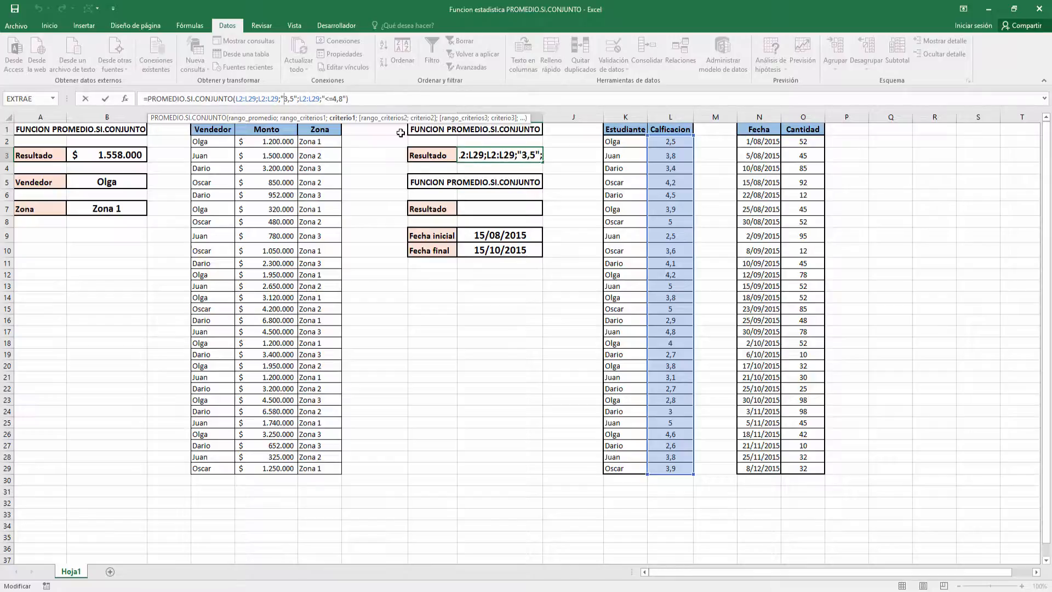
type(">")
key("Return")
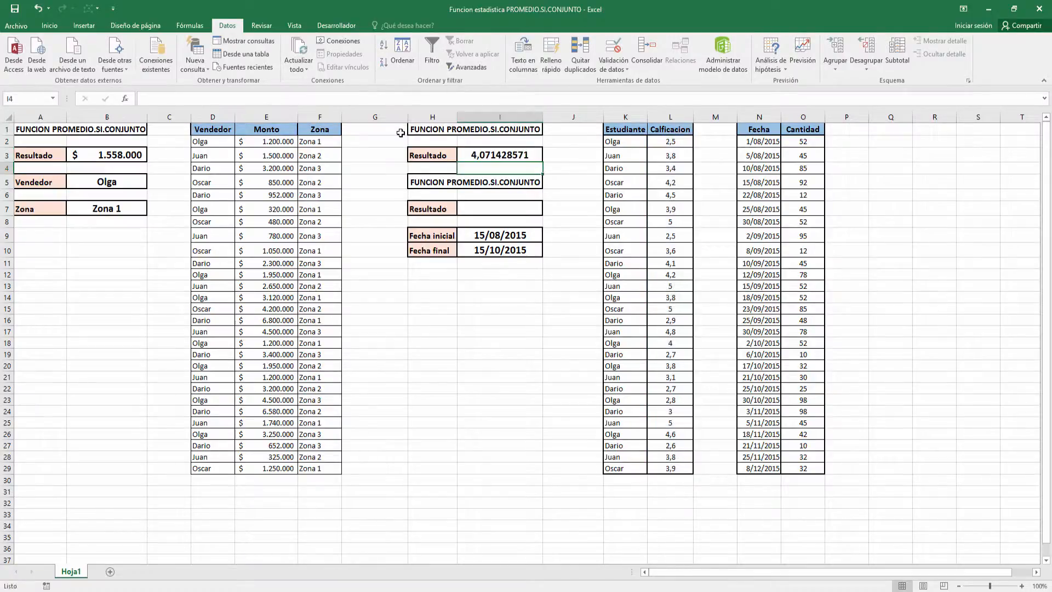
Examine the averaging range and both criteria pairs of the PROMEDIO.SI.CONJUNTO formula in I3.
key("Up")
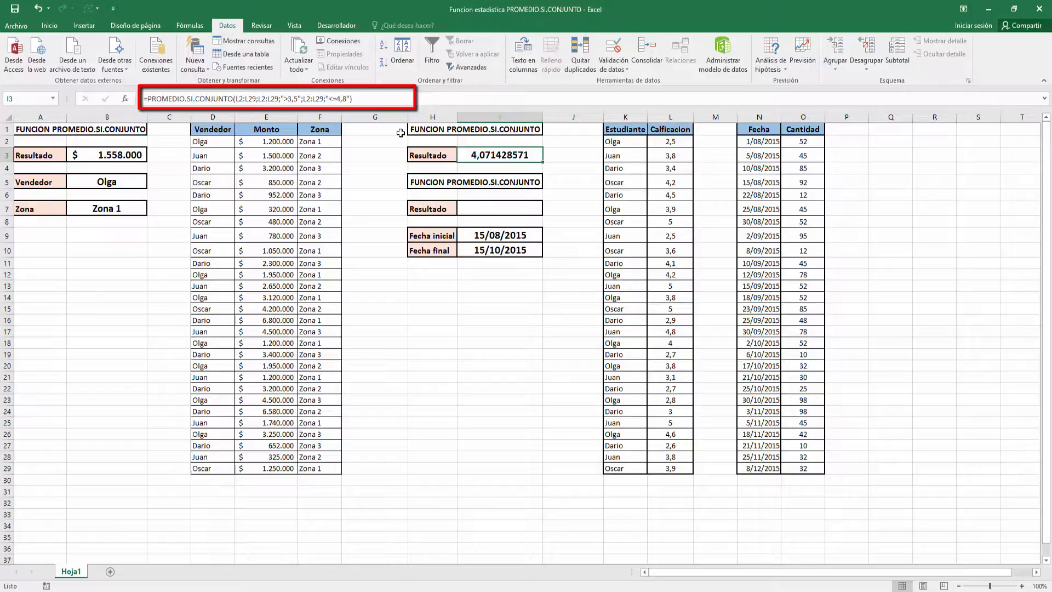
left_click(259, 101)
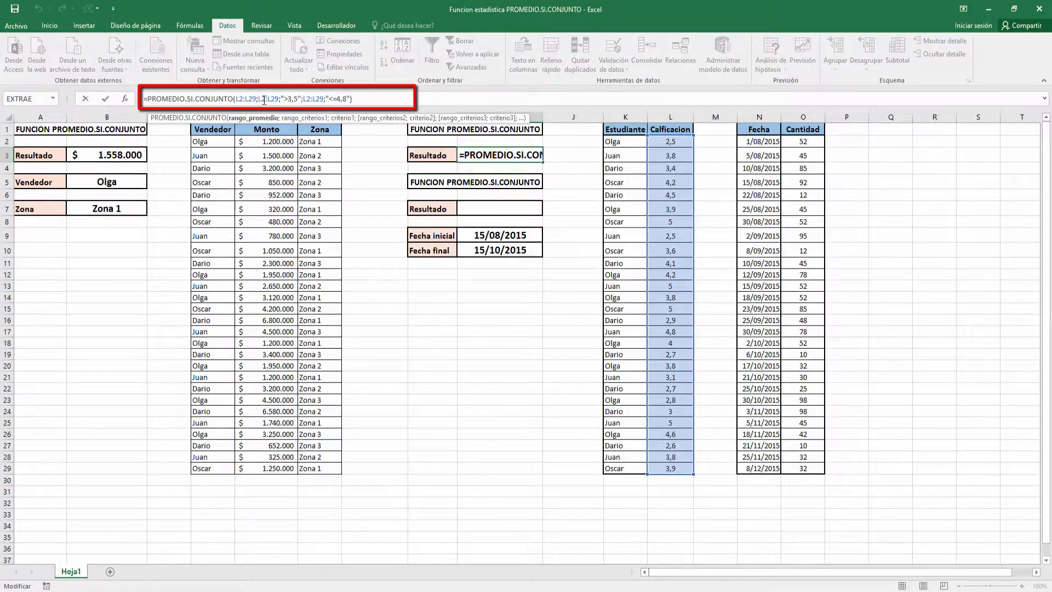
left_click(279, 99)
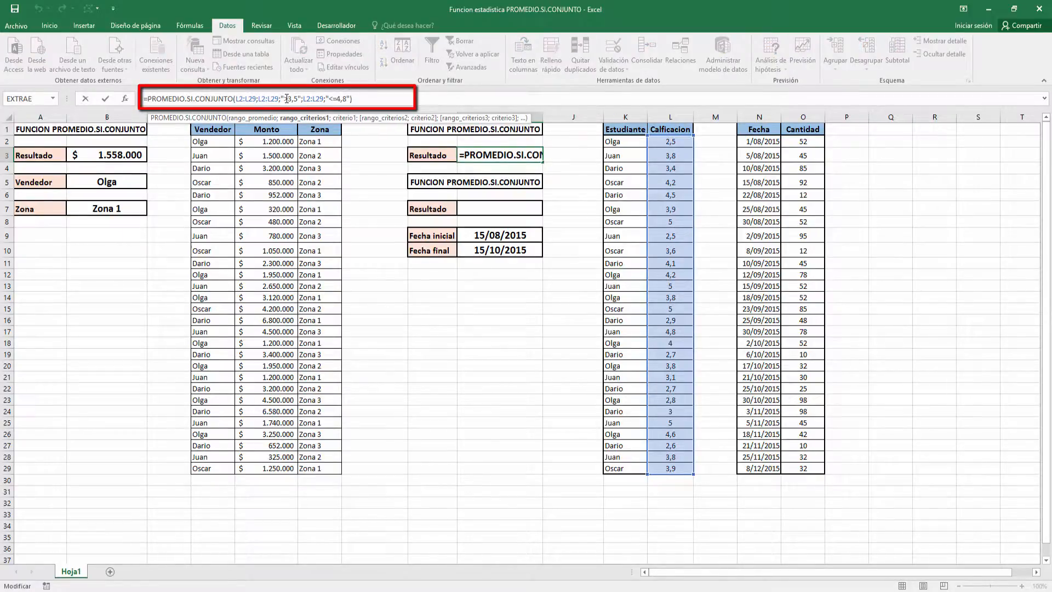
left_click(295, 98)
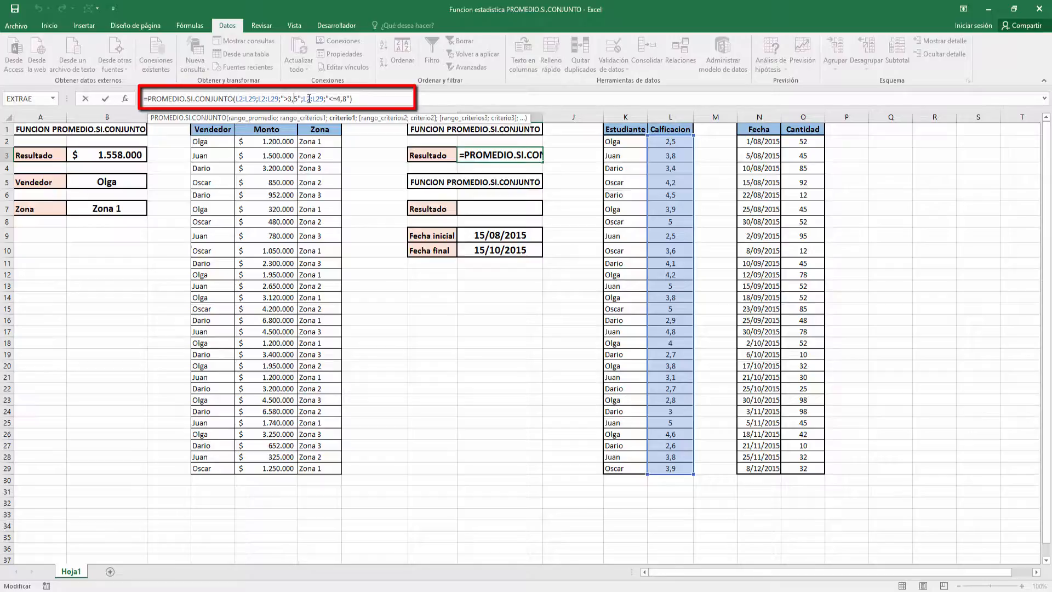
left_click(341, 99)
key("Return")
key("Up")
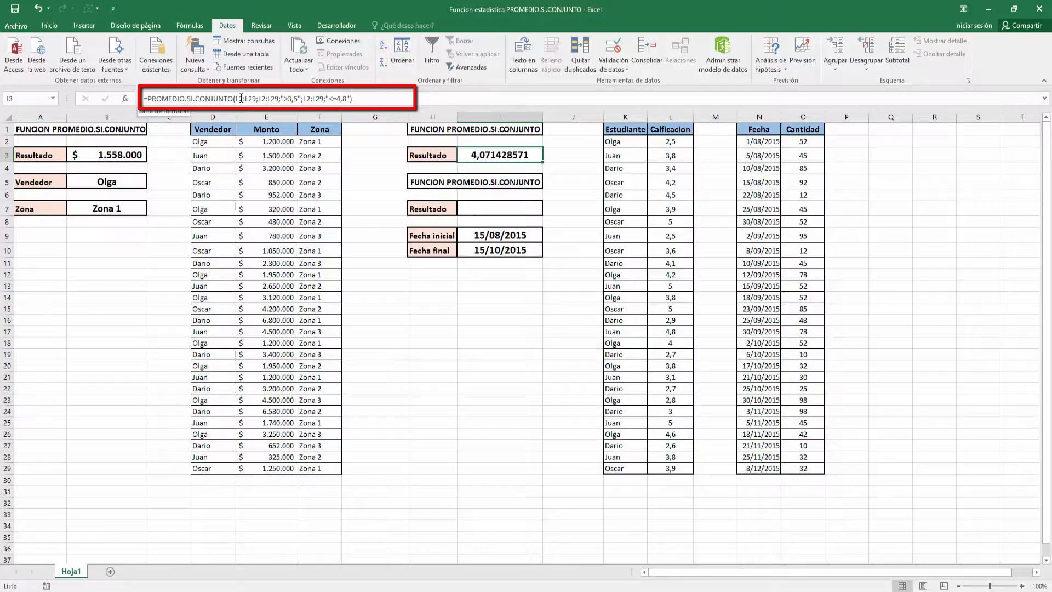
Wrap the PROMEDIO.SI.CONJUNTO formula in I3 in REDONDEAR with 2 decimals.
mouse_move(147, 101)
left_mouse_down()
mouse_move(207, 100)
mouse_move(129, 98)
mouse_move(144, 94)
left_mouse_up()
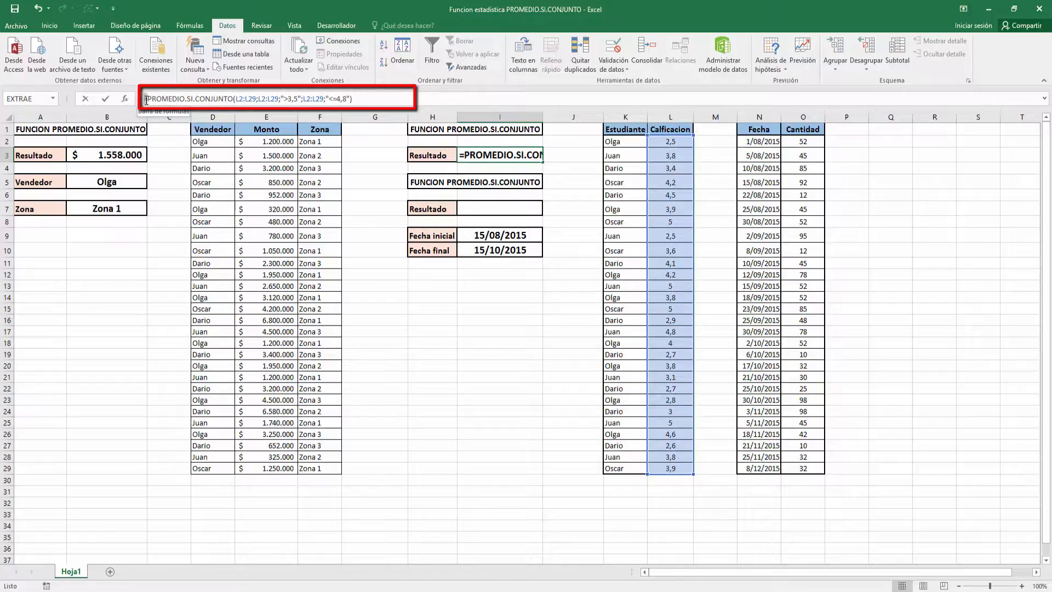
left_click(144, 96)
type("re")
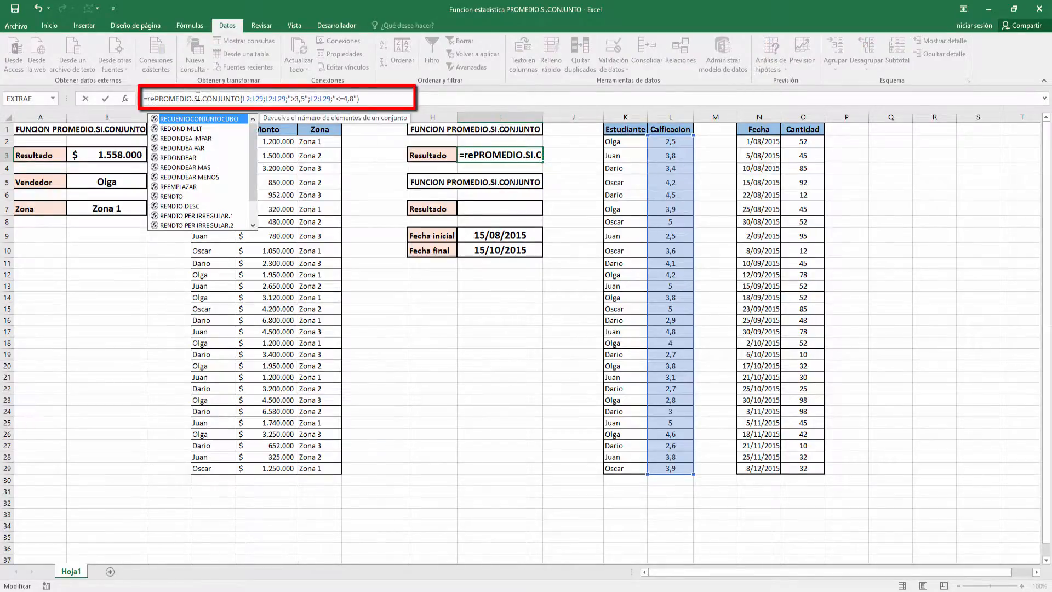
type("don")
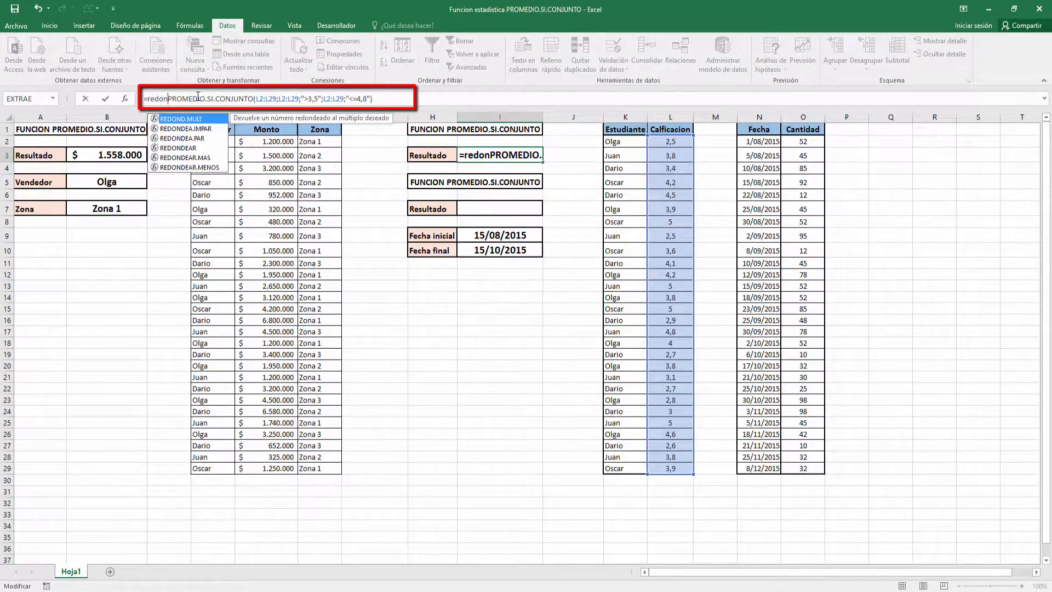
double_click(193, 148)
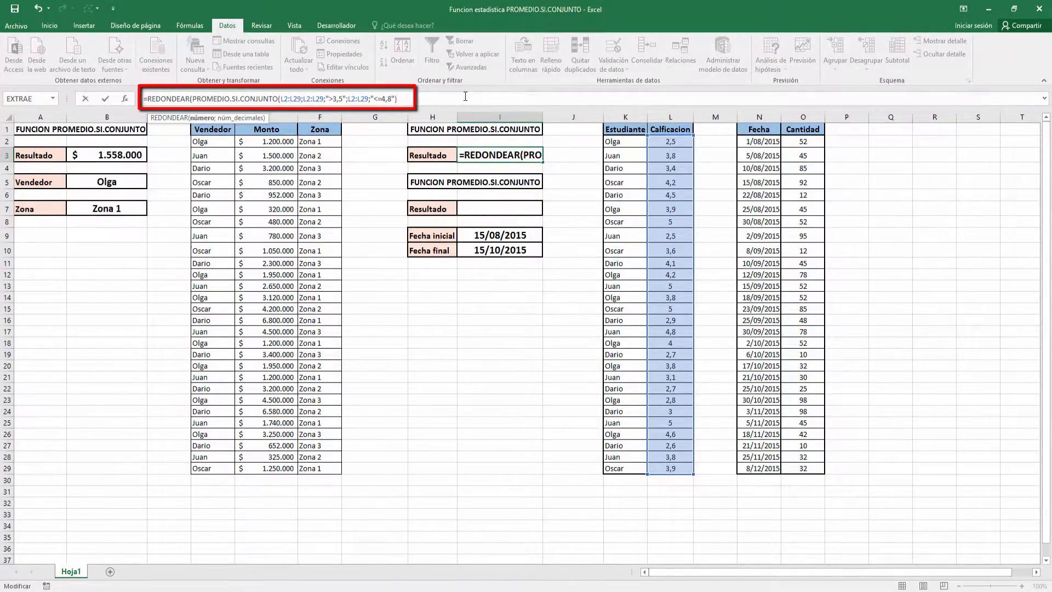
type(";")
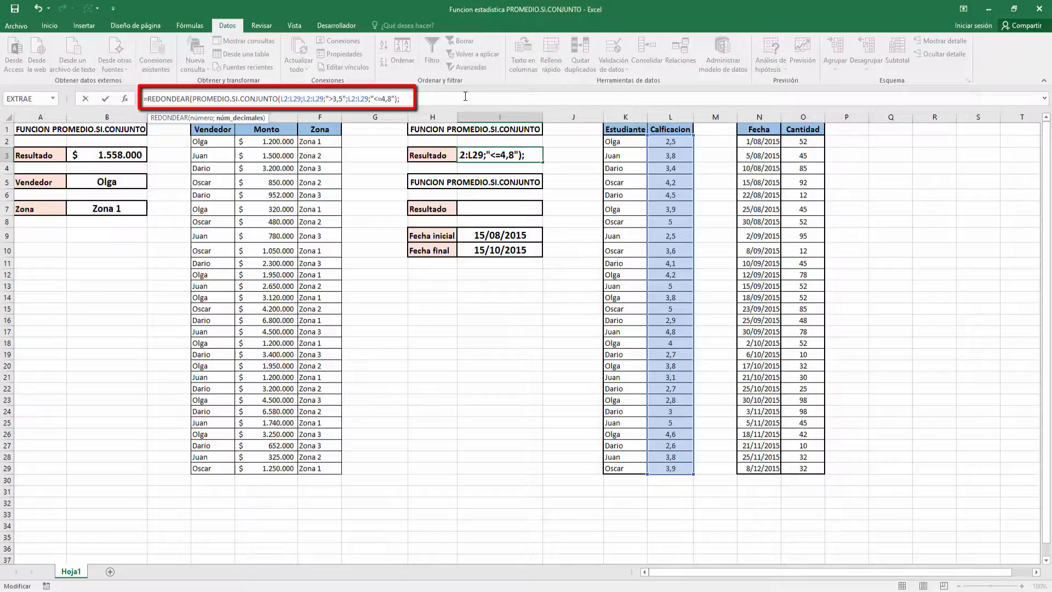
type("2)")
key("Return")
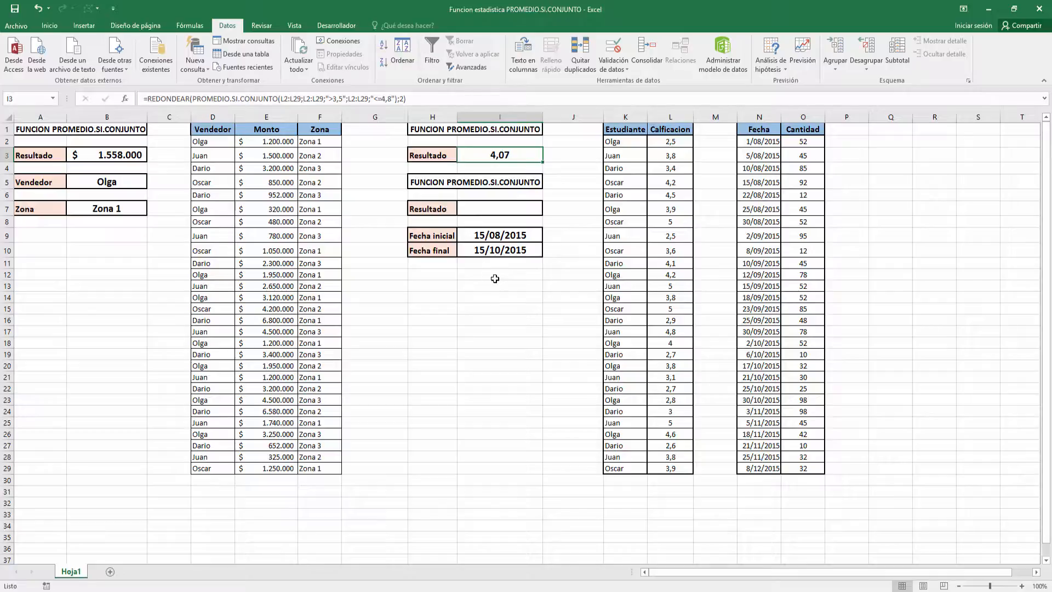
Begin a PROMEDIO.SI.CONJUNTO formula in I7 with the quantities in O2:O29 as the averaging range.
left_click(488, 206)
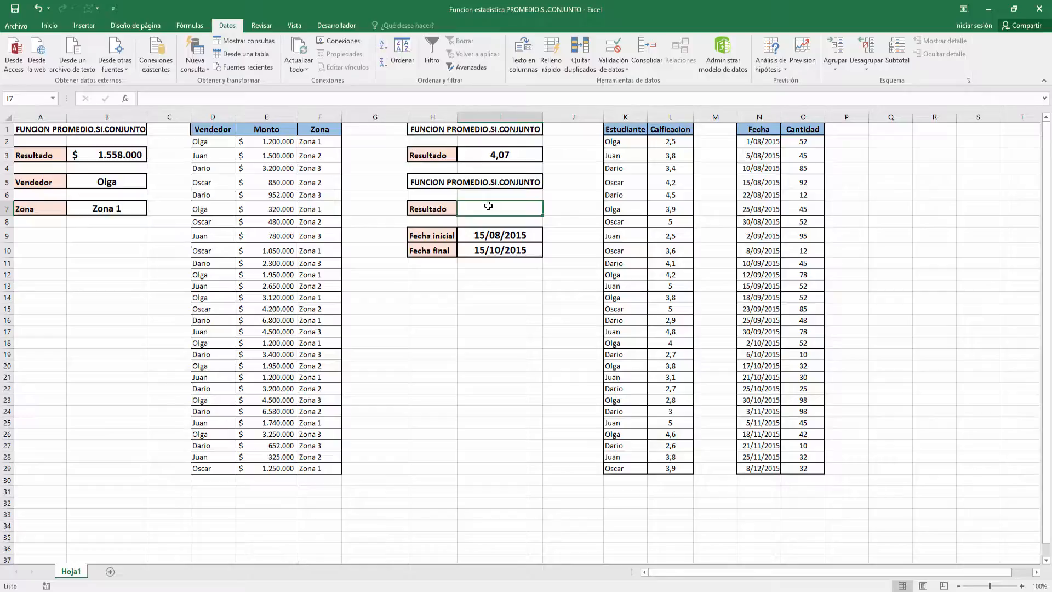
type("=pro")
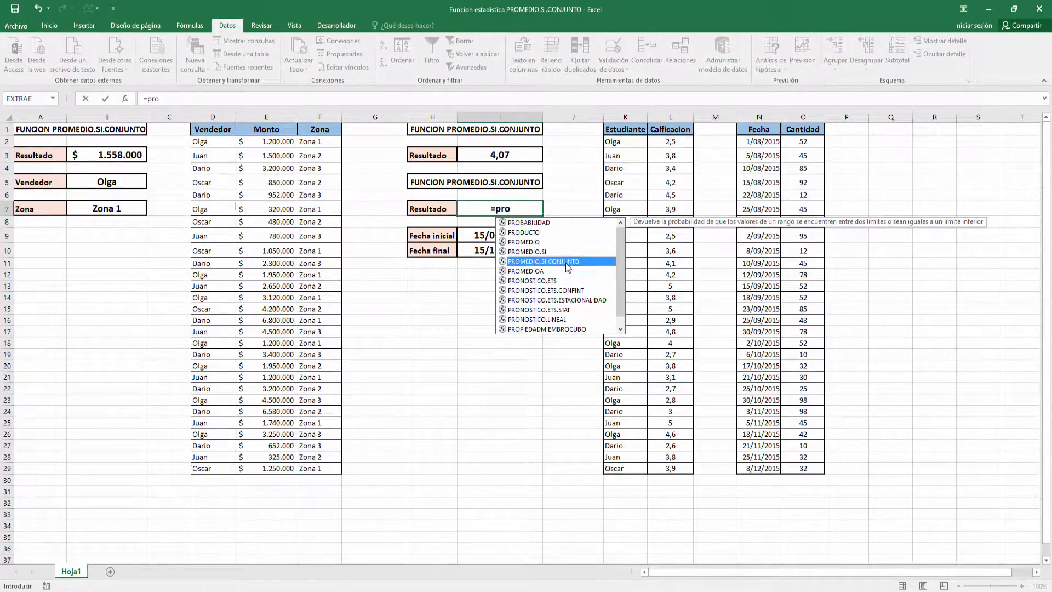
double_click(565, 262)
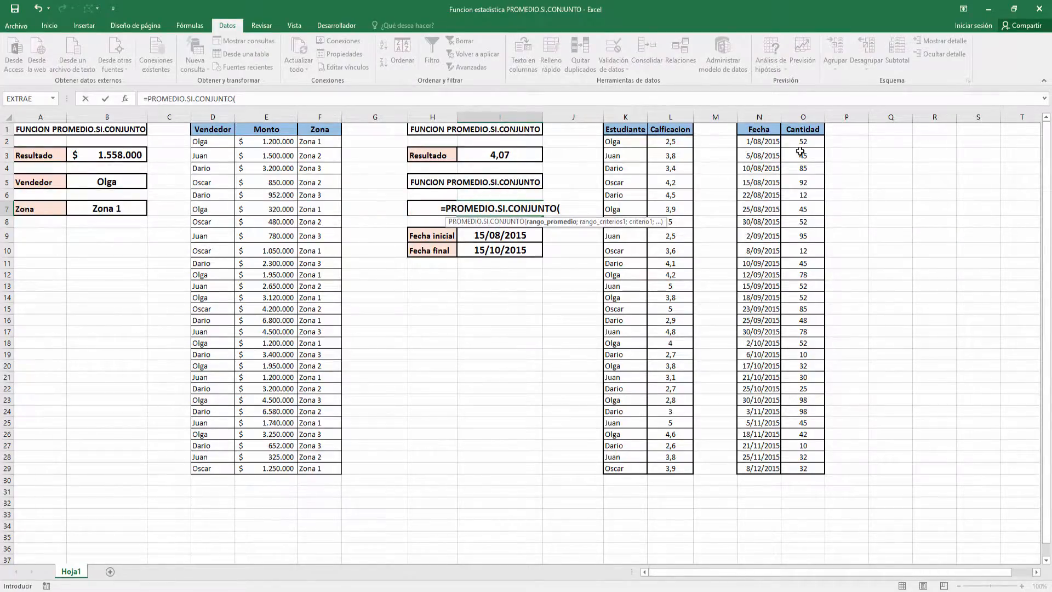
left_click_drag(801, 140, 800, 466)
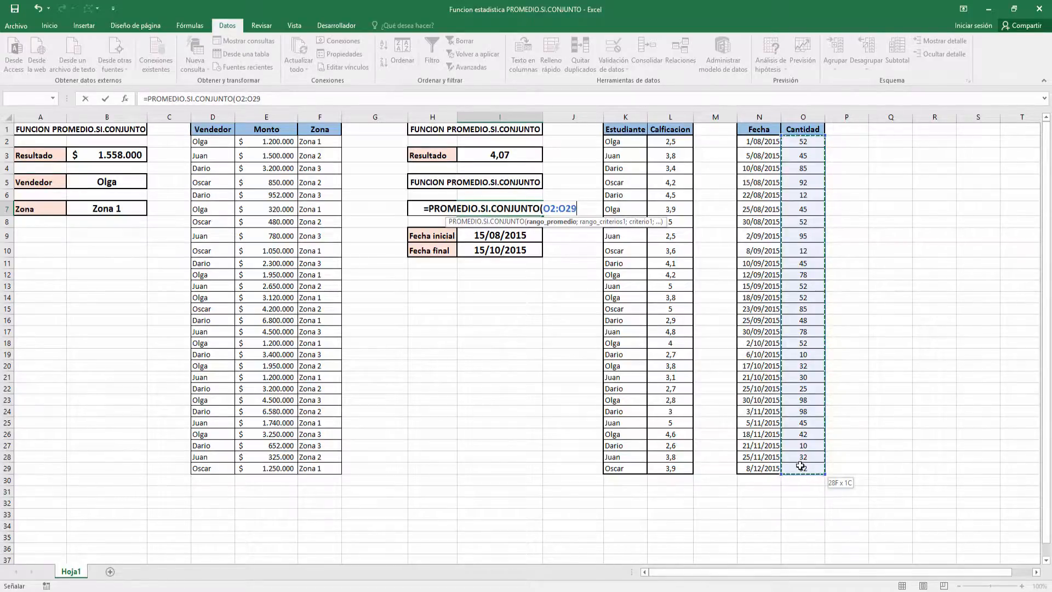
type(";")
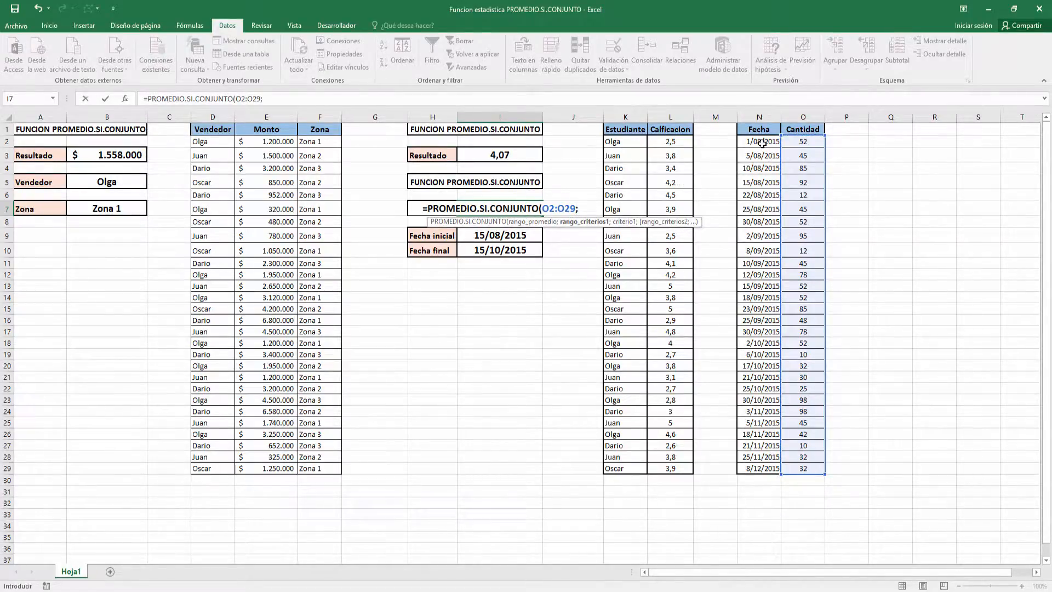
Add the dates in N2:N29 as the first criteria range with ">"&I9 as its criterion, referencing the Fecha inicial cell.
left_click_drag(761, 143, 761, 457)
left_click_drag(568, 331, 747, 142)
type(";")
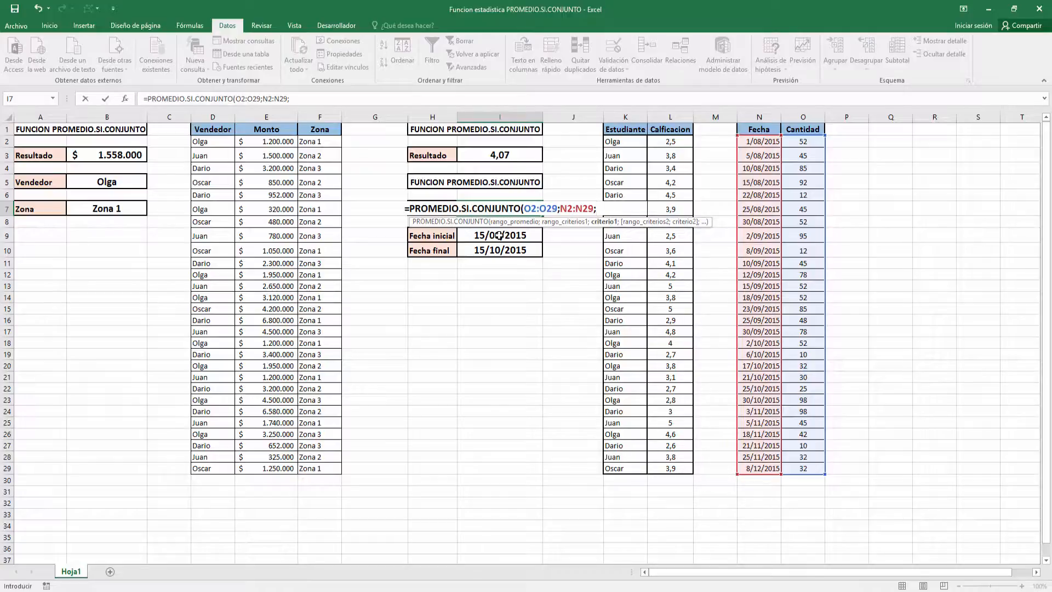
type("\"")
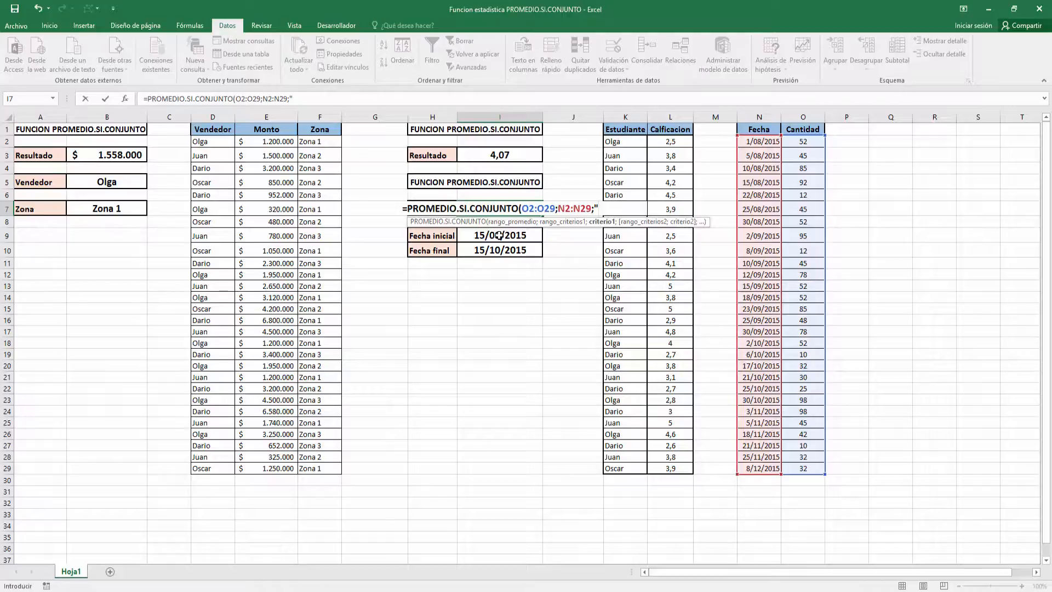
type(">\"")
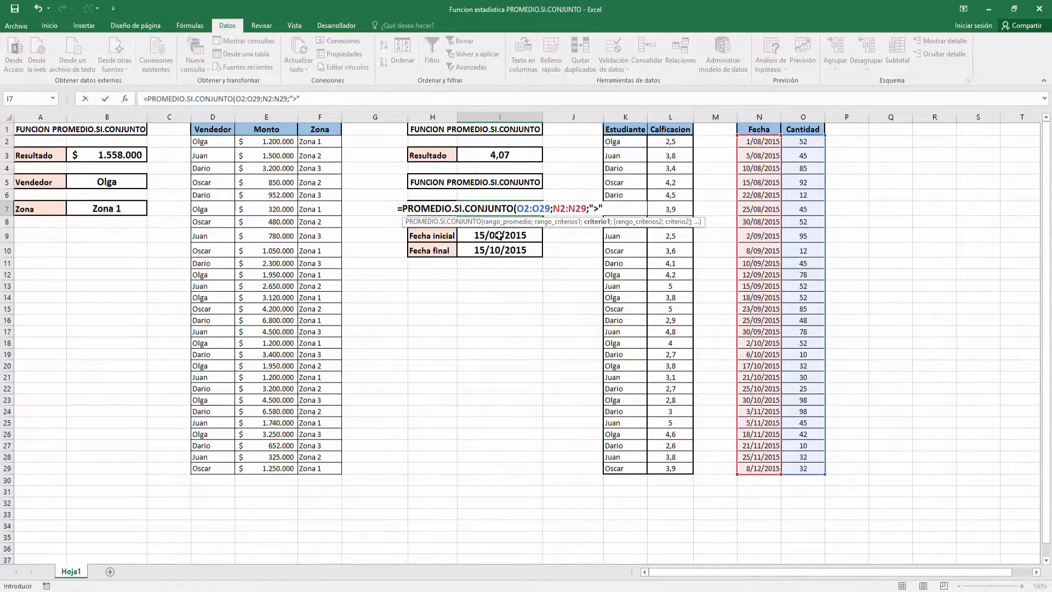
type("&")
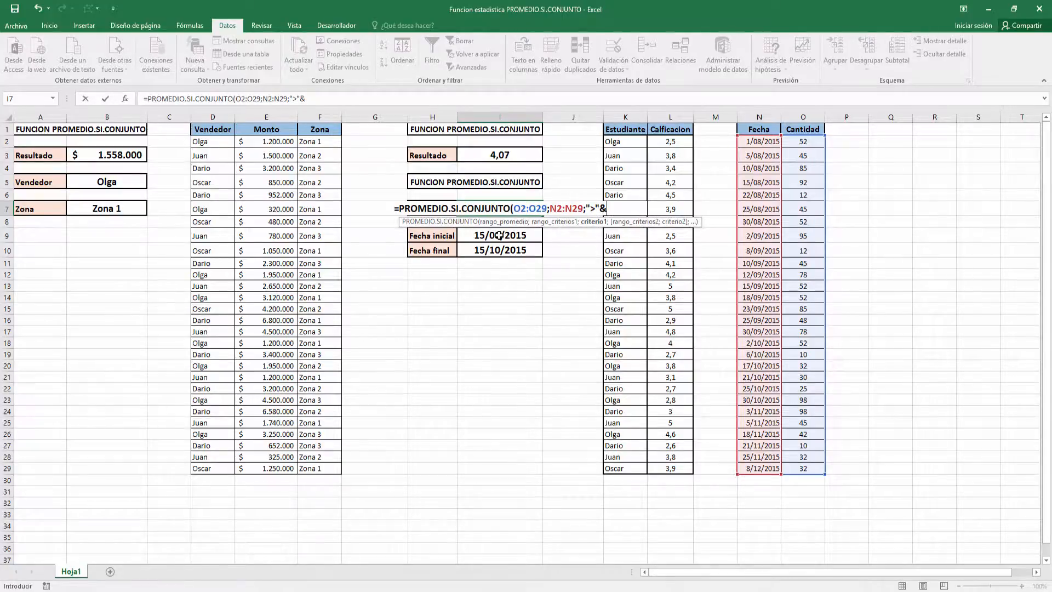
left_click(498, 236)
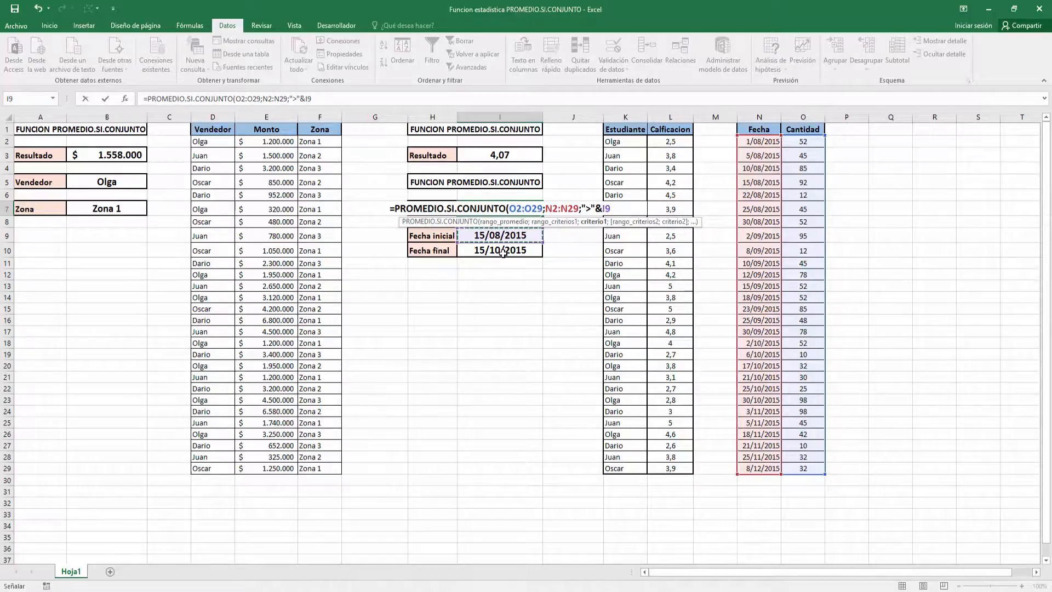
type(";")
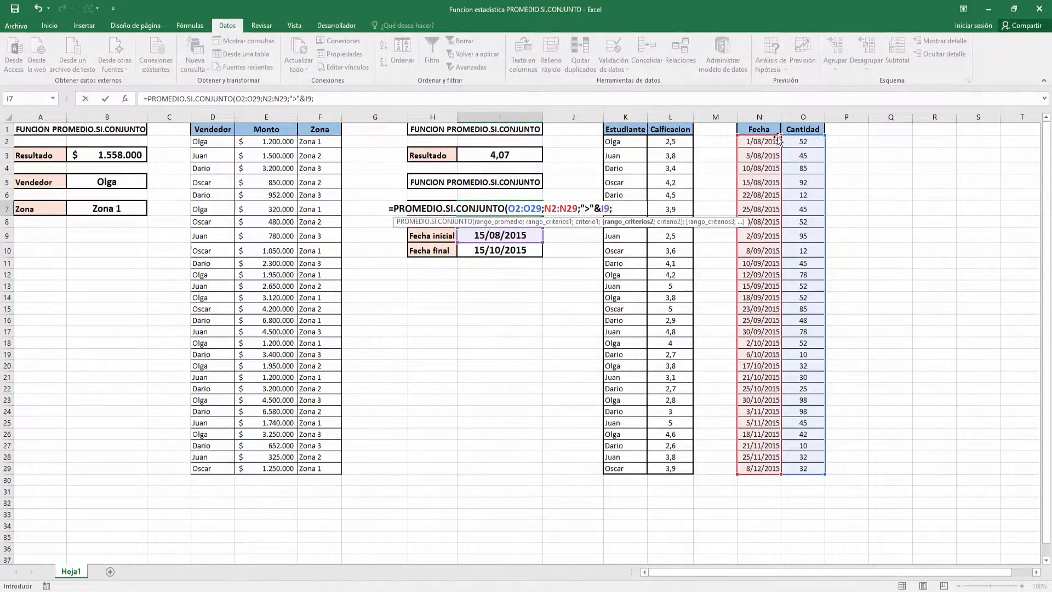
Add N2:N29 as the second criteria range with "<"&I10 as its criterion and complete the PROMEDIO.SI.CONJUNTO formula in I7.
left_click_drag(764, 141, 759, 472)
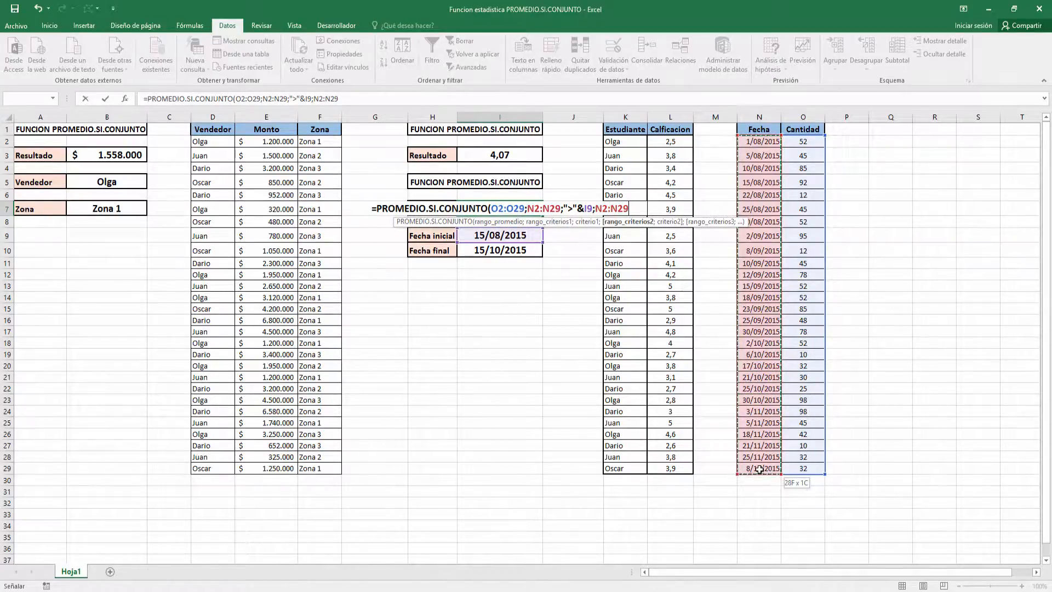
type(";")
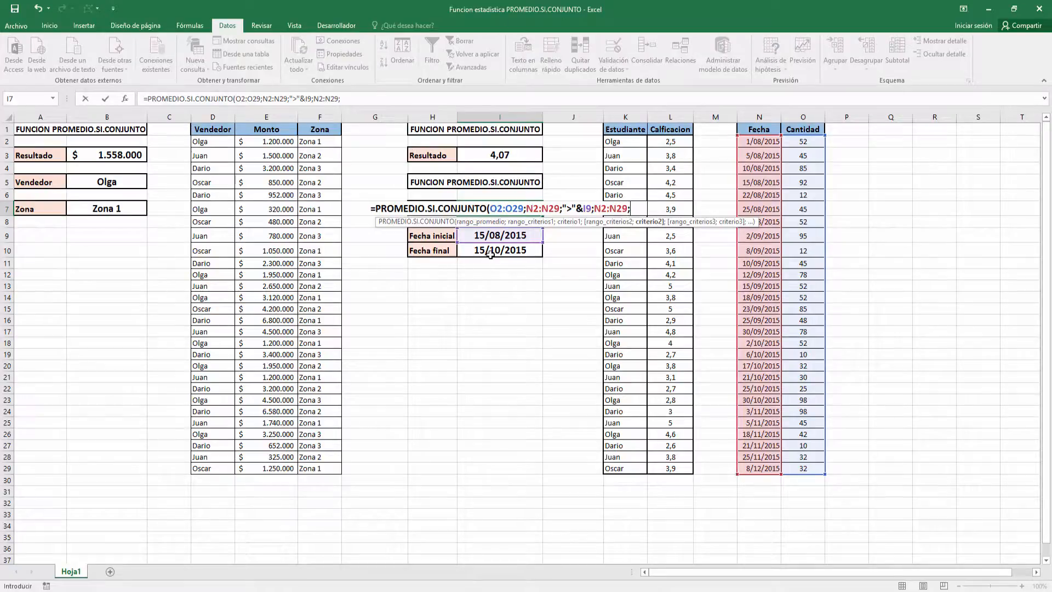
type("\"")
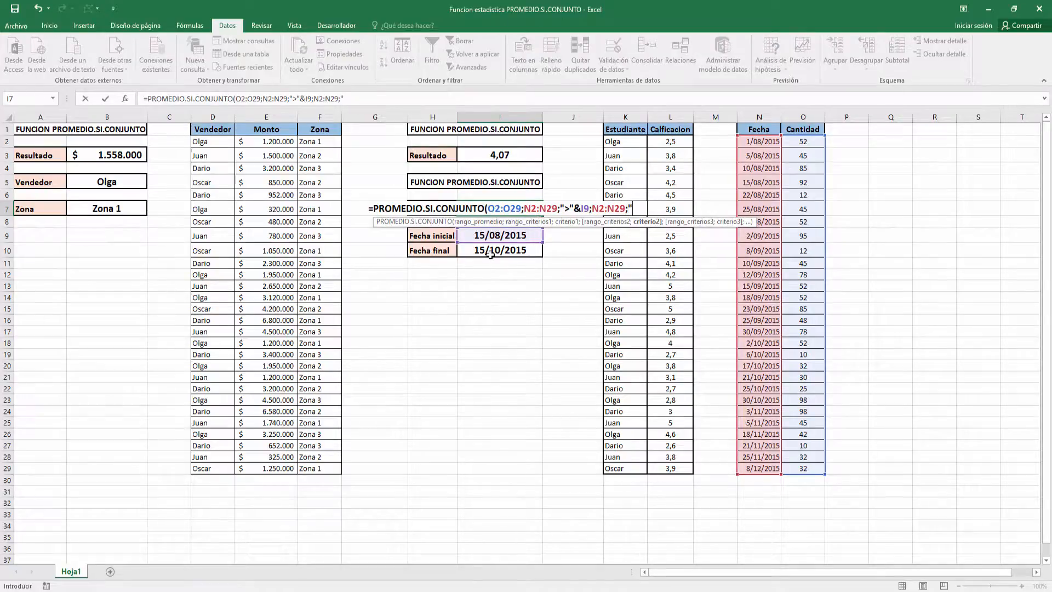
type("<")
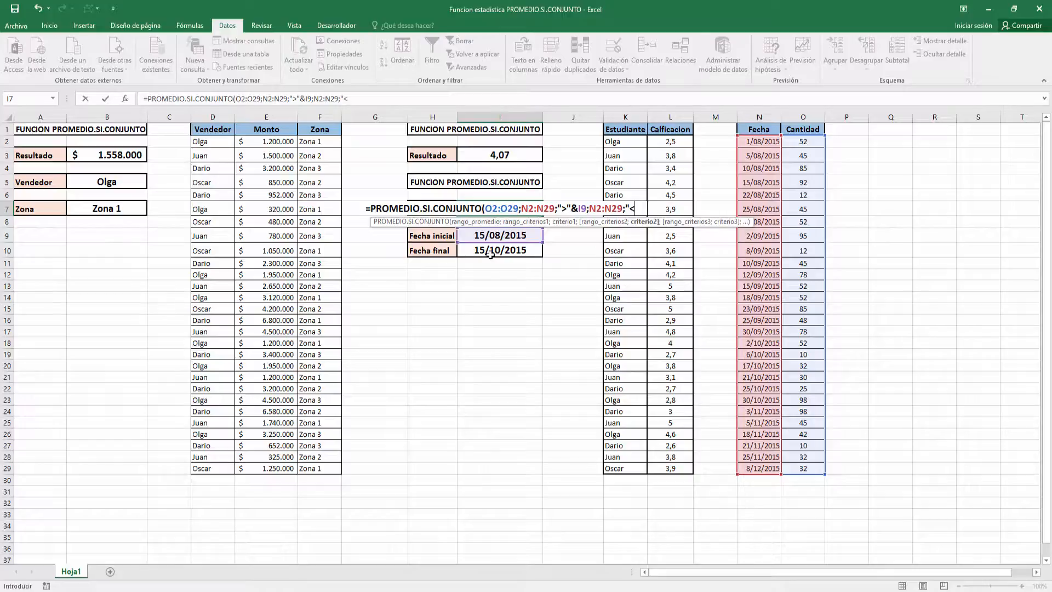
type("\"")
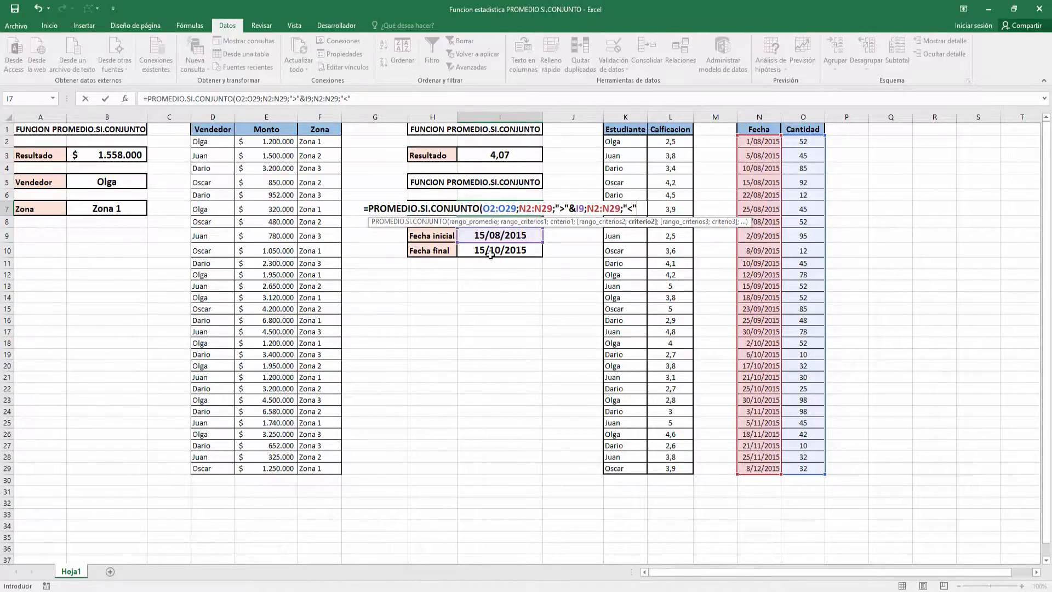
type("&")
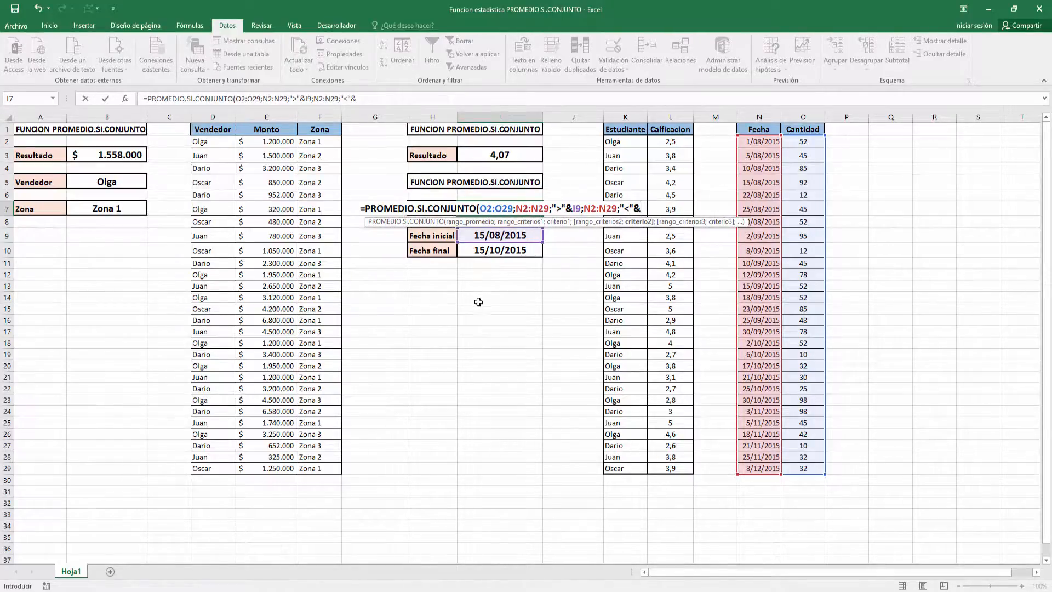
left_click(487, 251)
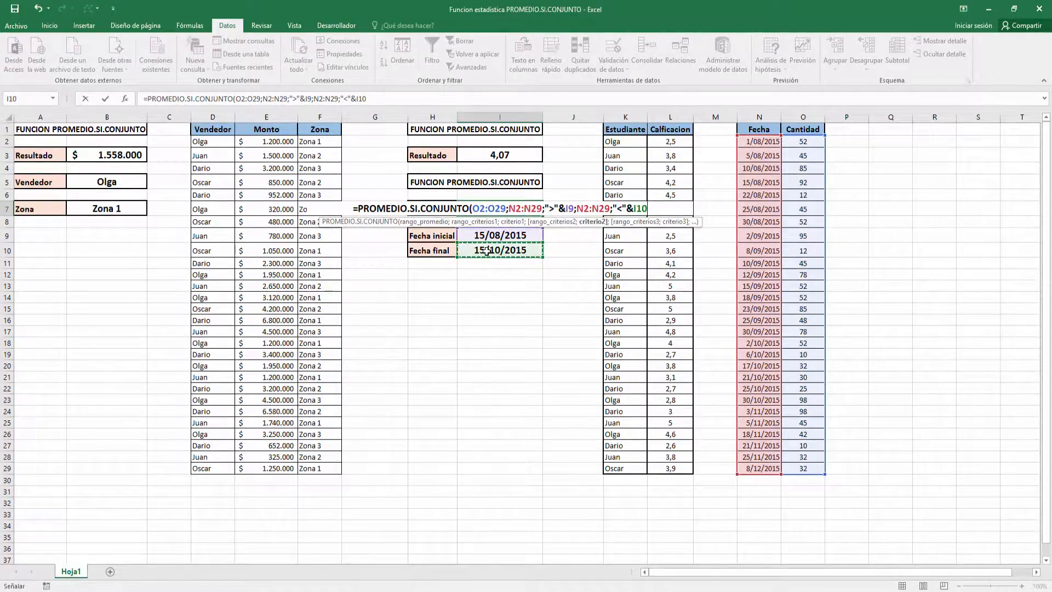
type(")")
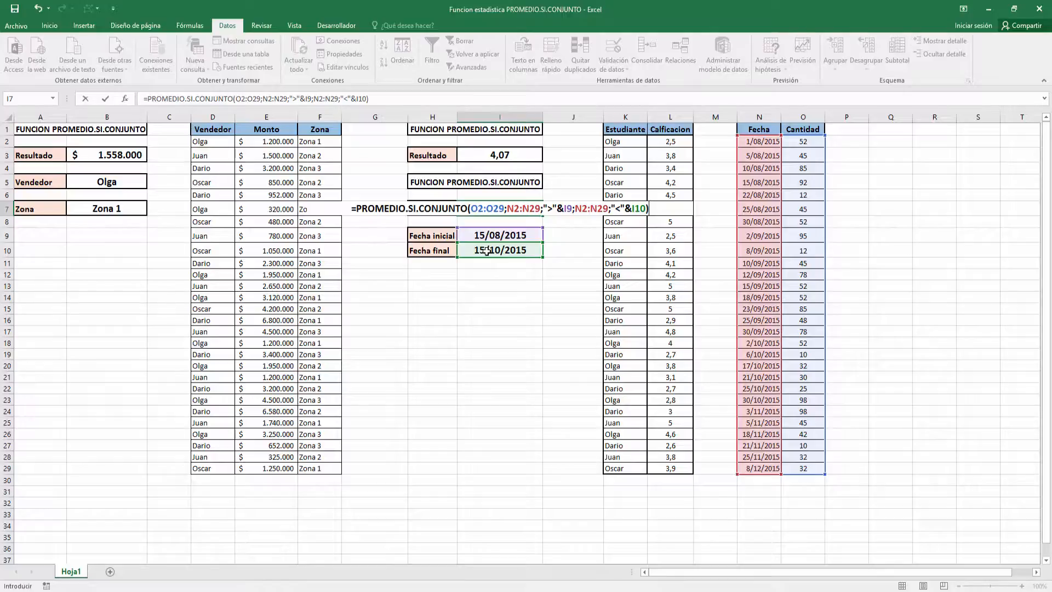
key("Return")
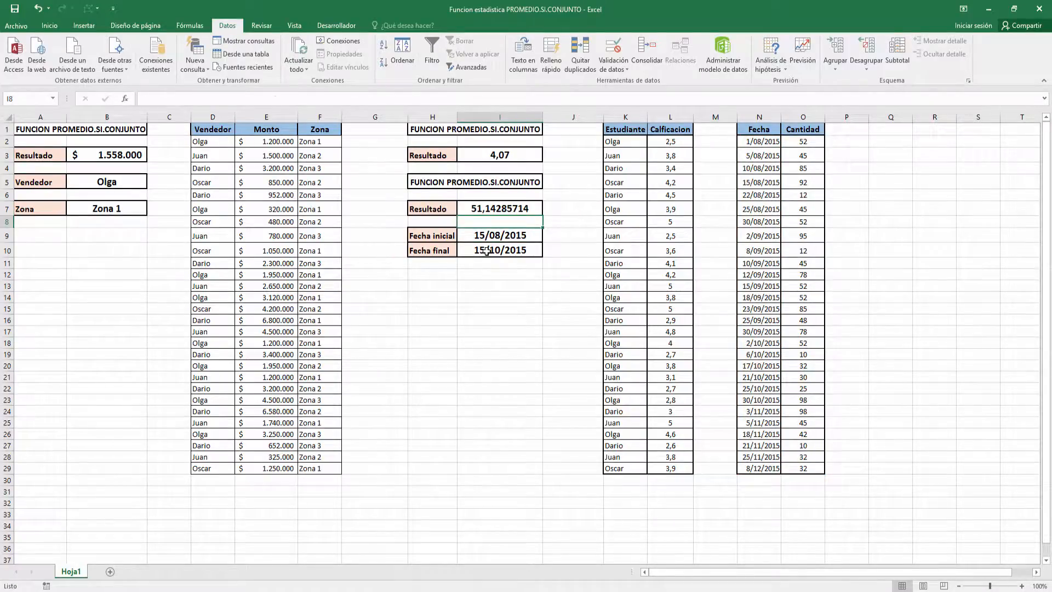
Wrap the PROMEDIO.SI.CONJUNTO formula in I7 in REDONDEAR with 2 decimals.
key("Up")
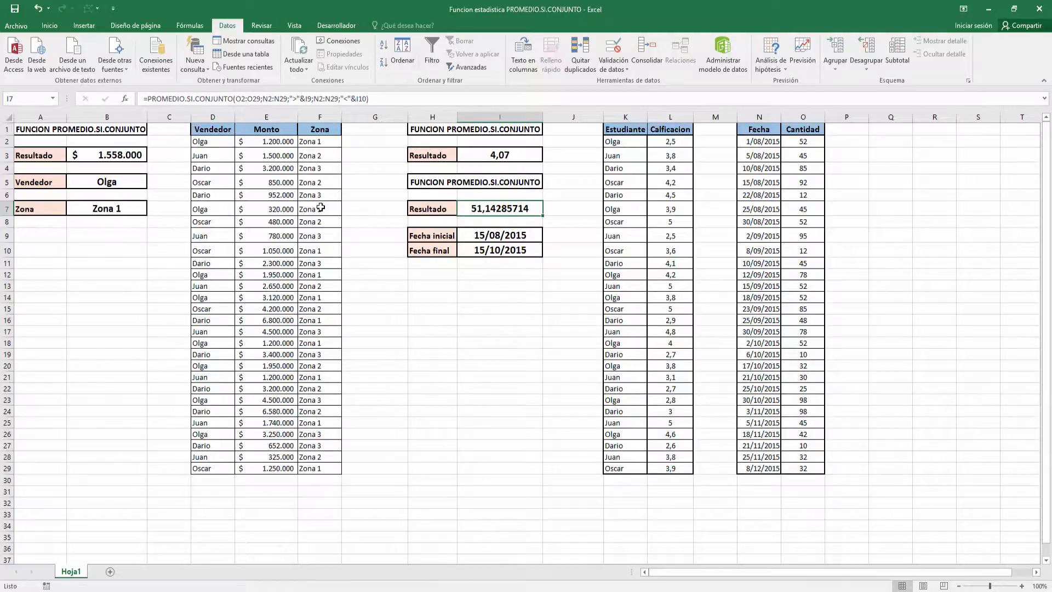
left_click(149, 100)
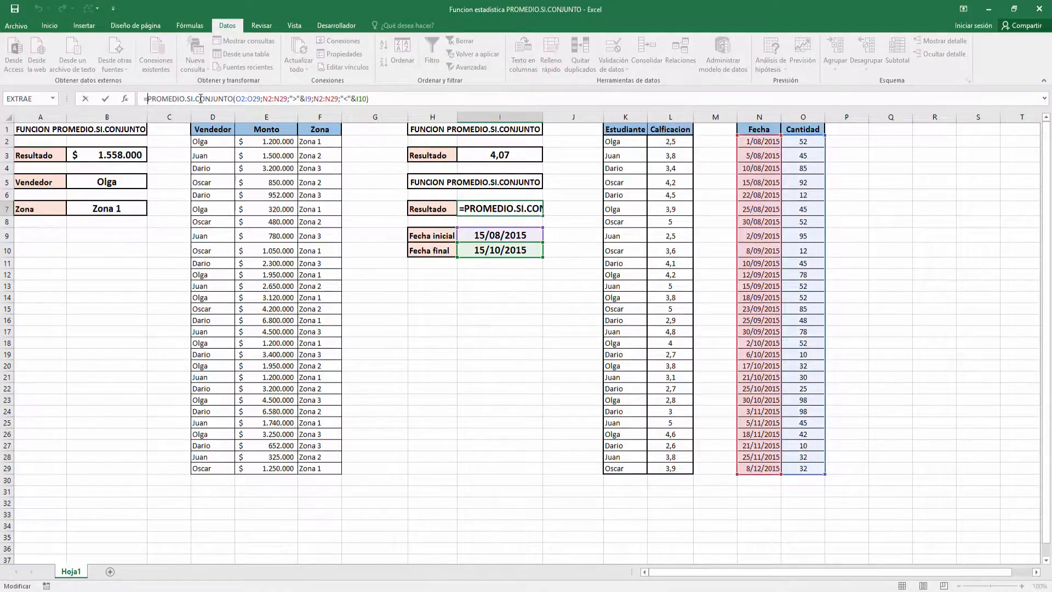
type("redon")
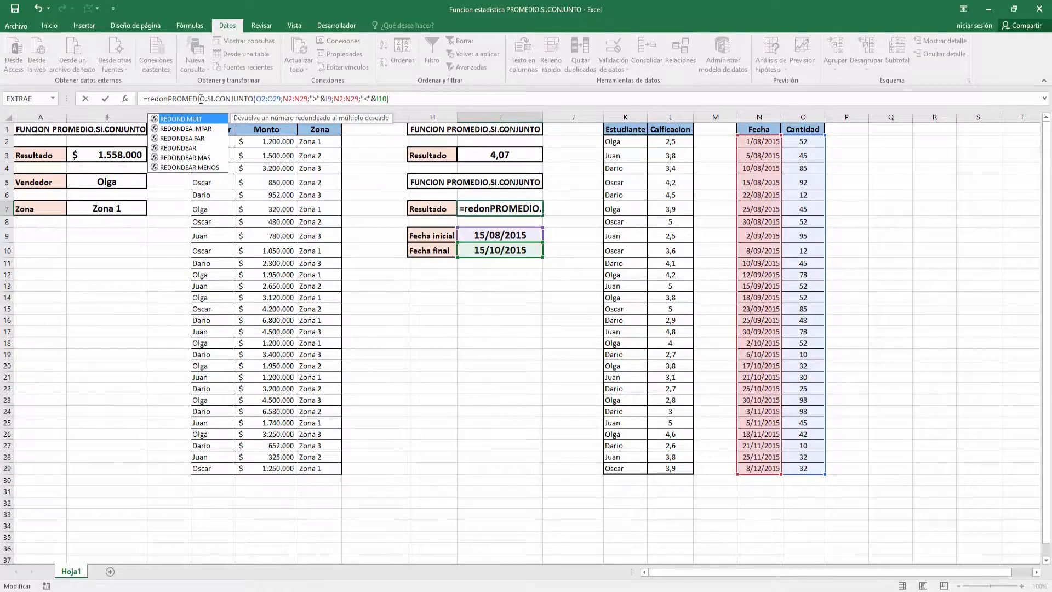
left_click(193, 149)
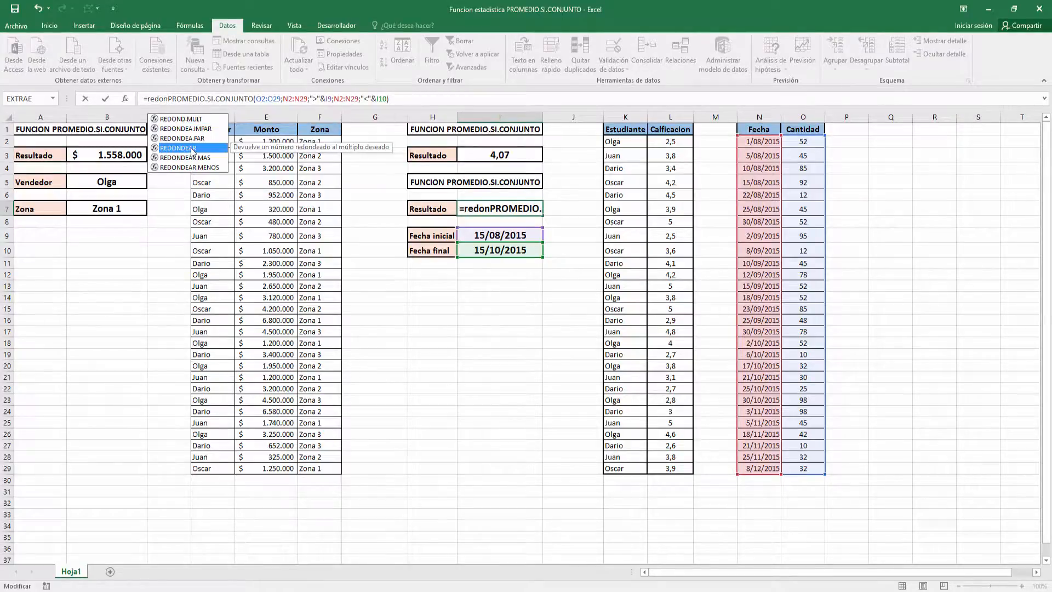
double_click(193, 149)
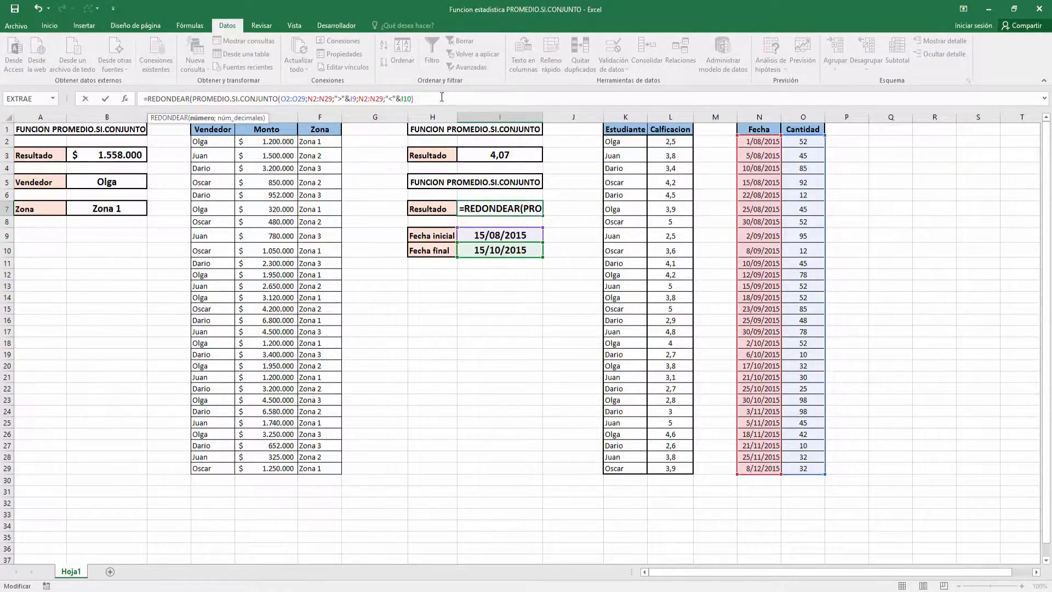
type(";2")
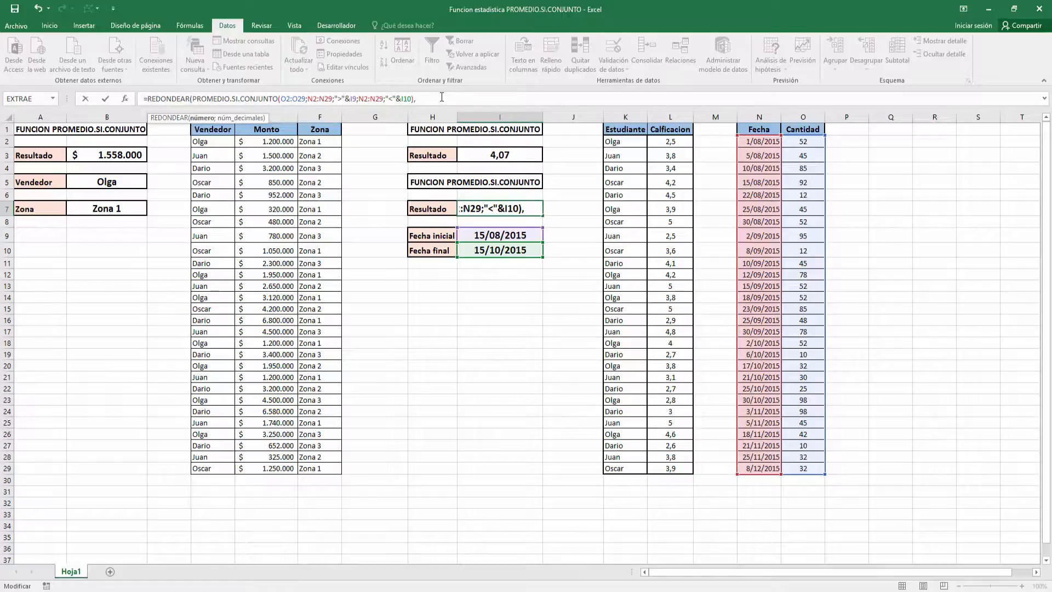
type(")")
key("Return")
Set the Fecha inicial in I9 to 15/09/2015.
key("Down")
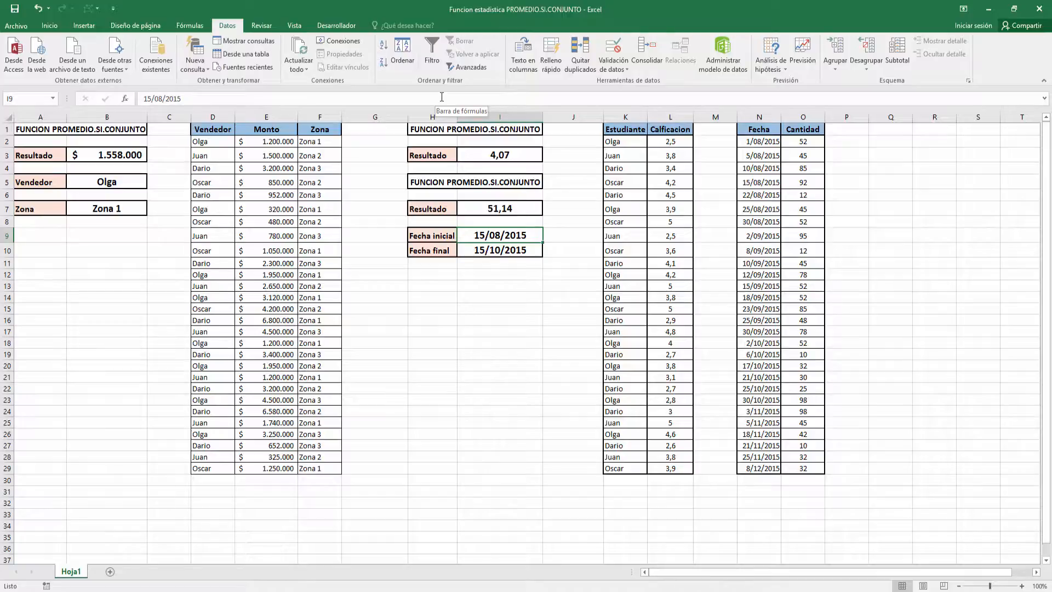
key("F2")
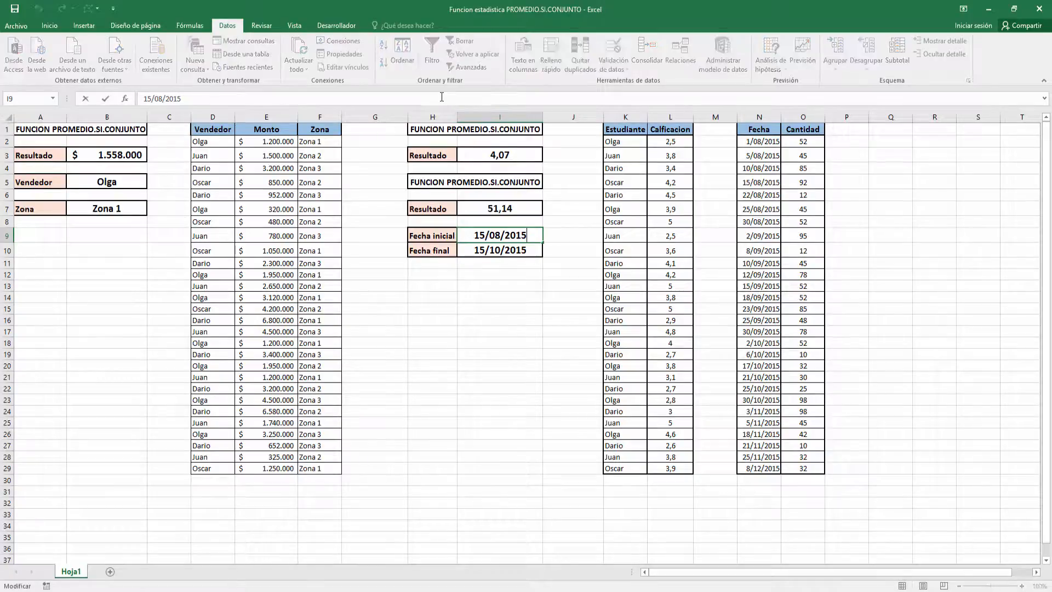
key("BackSpace")
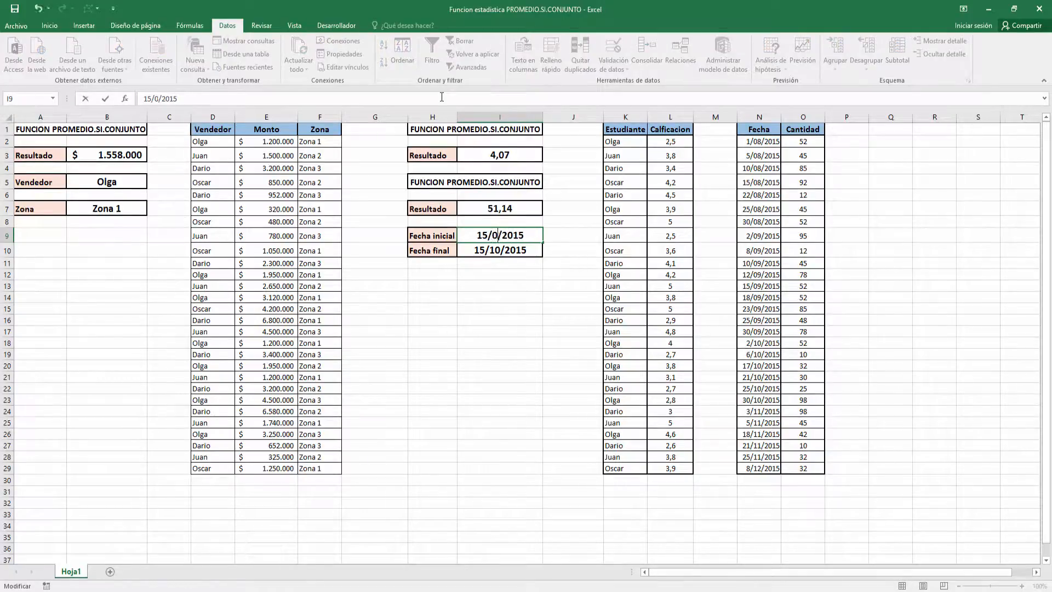
type("9")
key("Return")
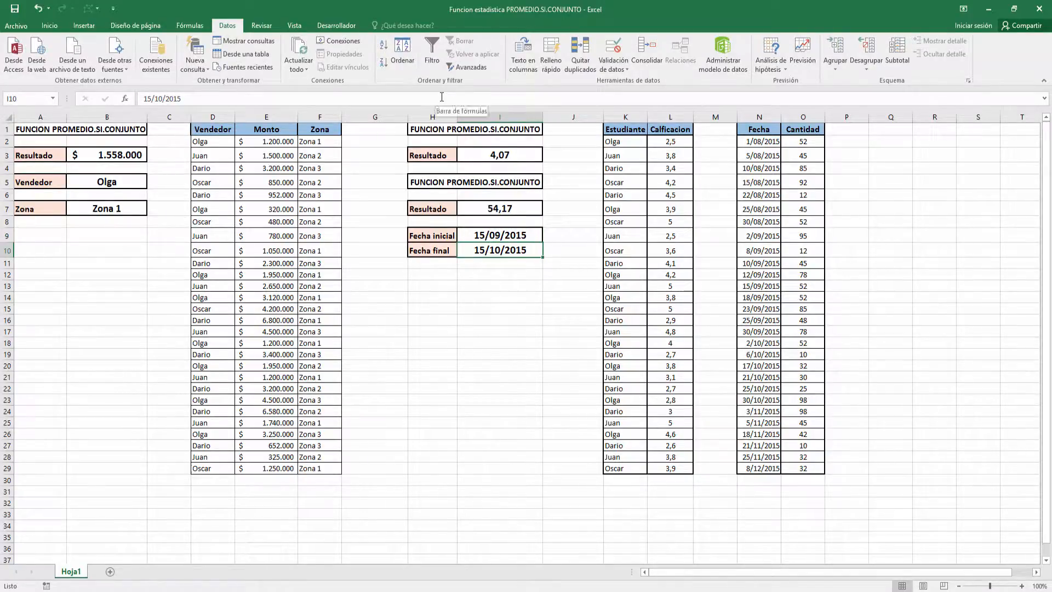
Change the Fecha inicial in I9 to 15/10/2015.
key("Up")
key("Left")
key("Right")
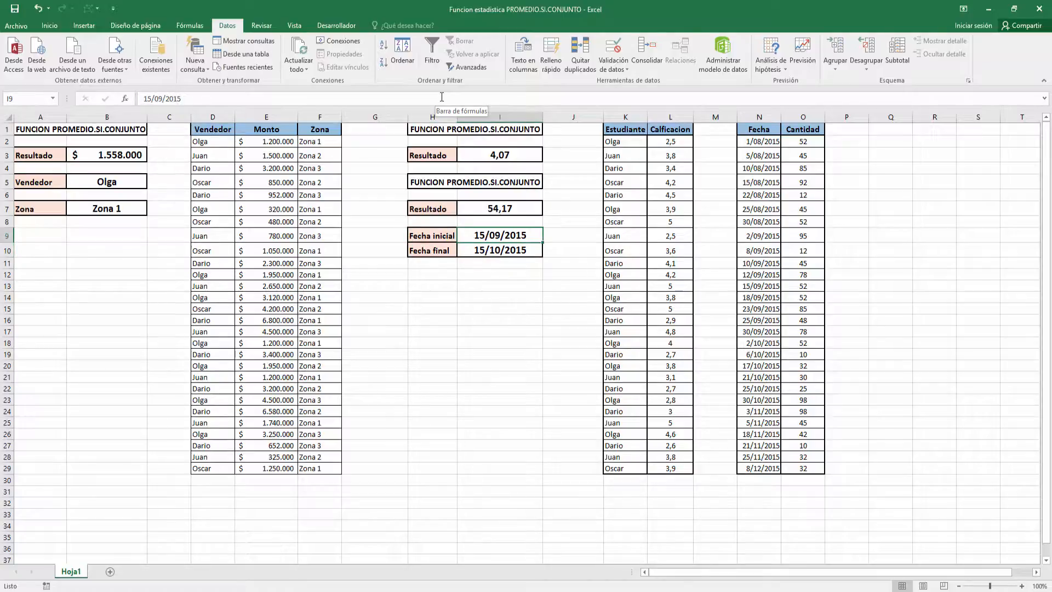
key("F2")
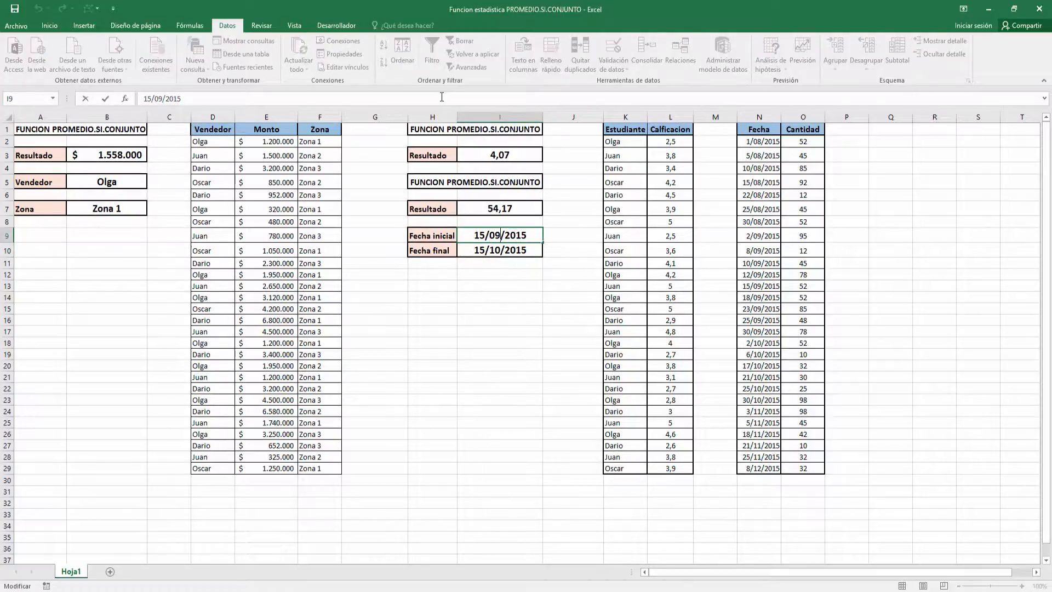
key("BackSpace")
key("BackSpace")
type("10")
key("Return")
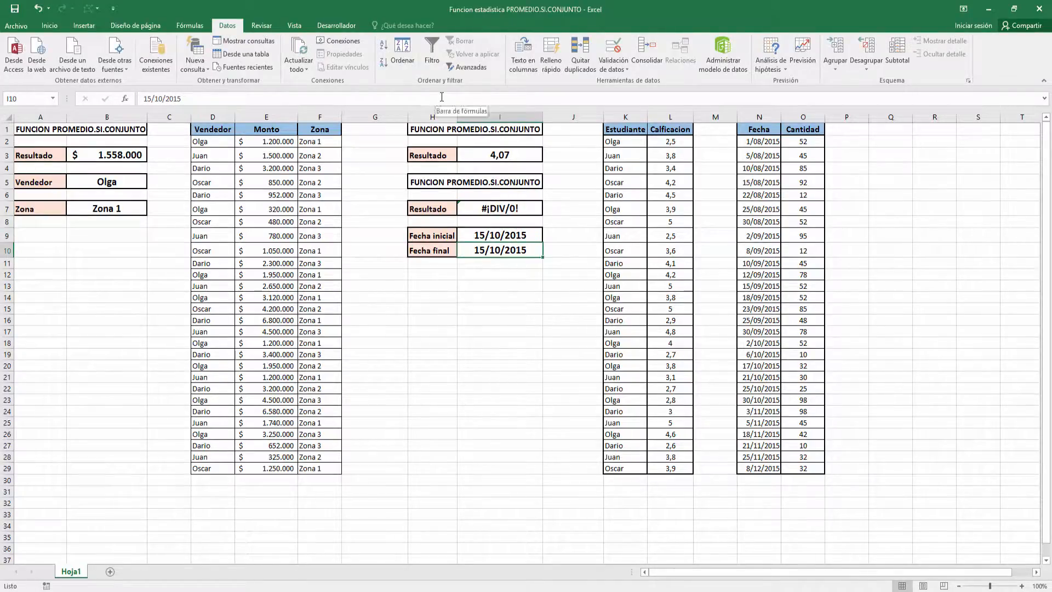
Set the Fecha final in I10 to 30/10/2015.
key("Up")
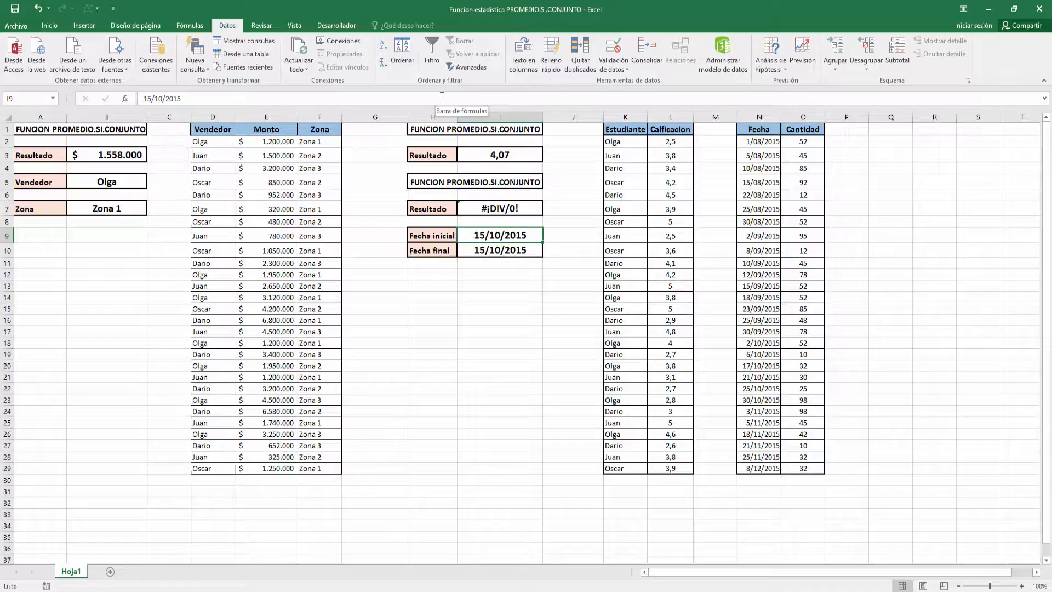
key("Down")
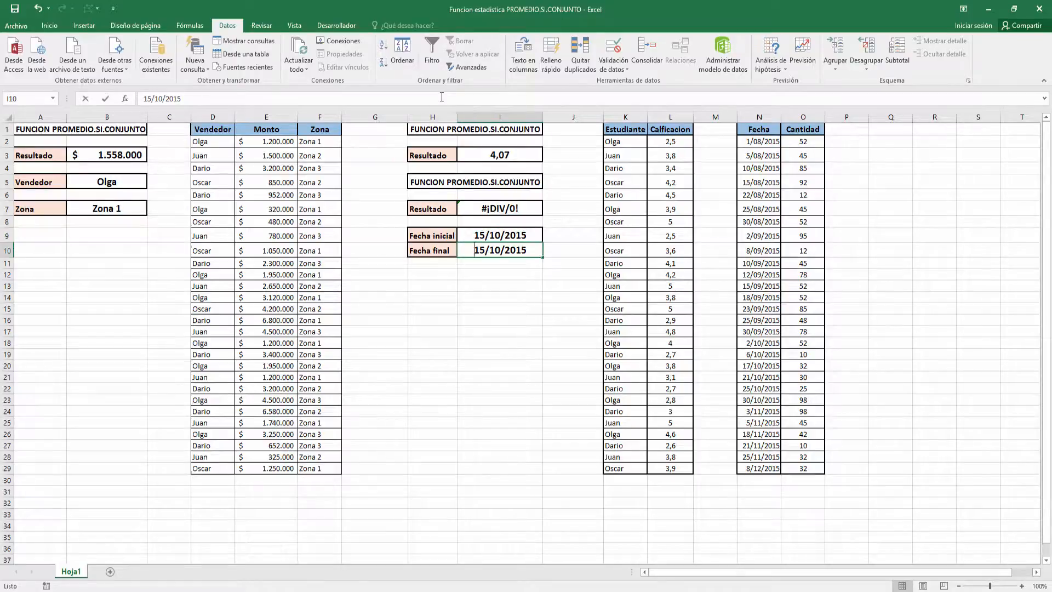
key("F2")
key("Left")
key("Left")
key("Left")
key("Left")
key("Left")
key("Left")
key("Left")
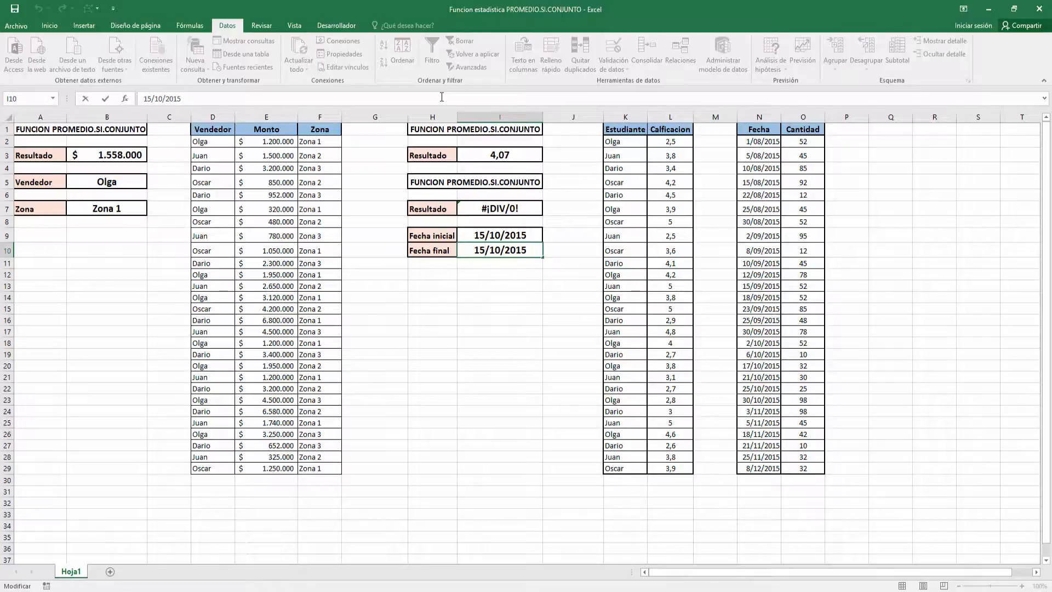
key("BackSpace")
key("BackSpace")
type("30")
key("ctrl+Return")
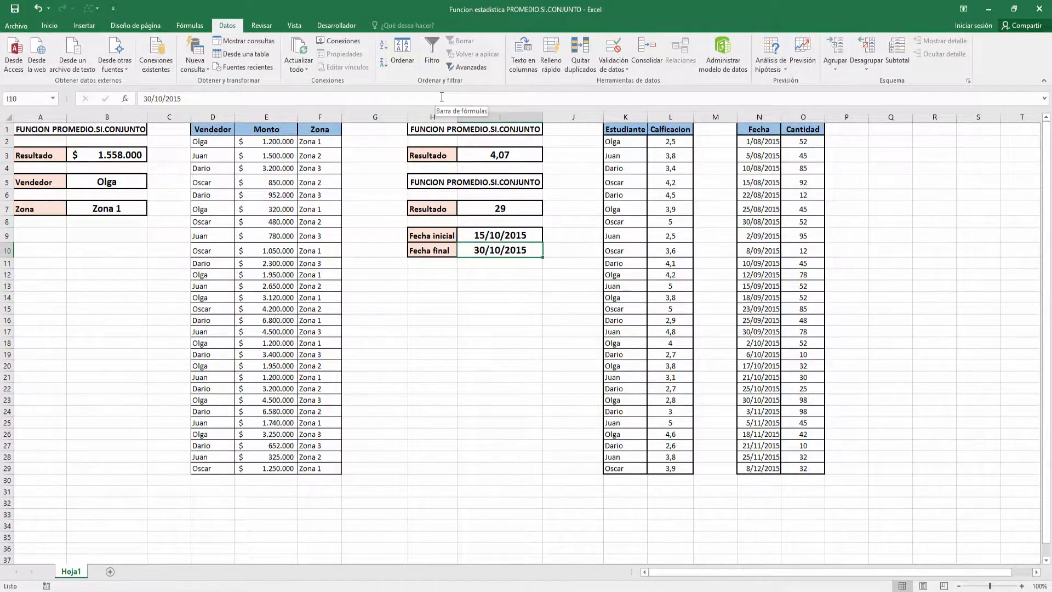
key("shift+Up")
key("ctrl+c")
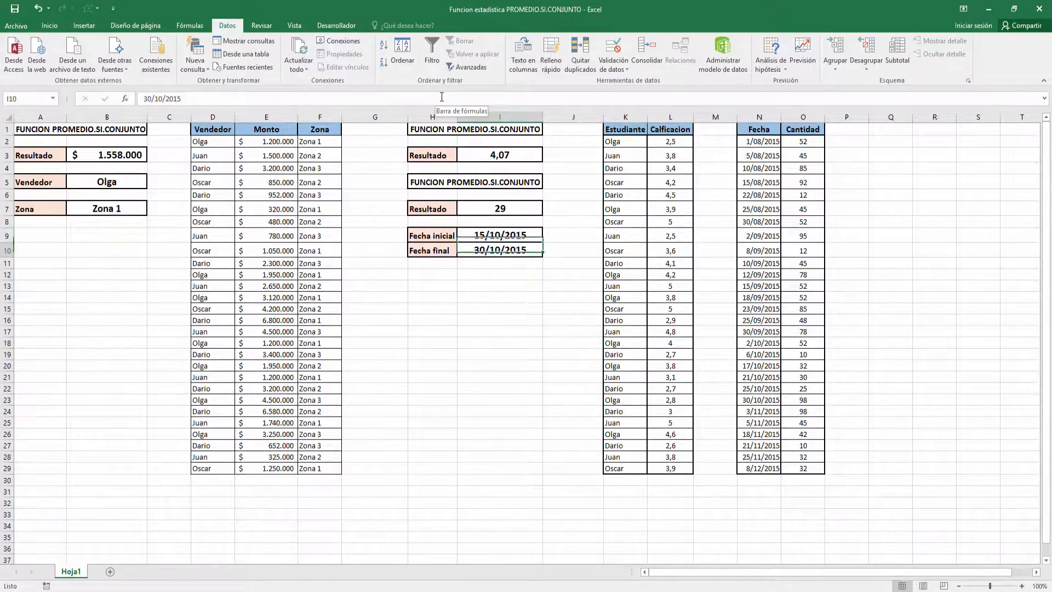
key("Up")
key("Up")
key("Down")
key("Up")
key("Down")
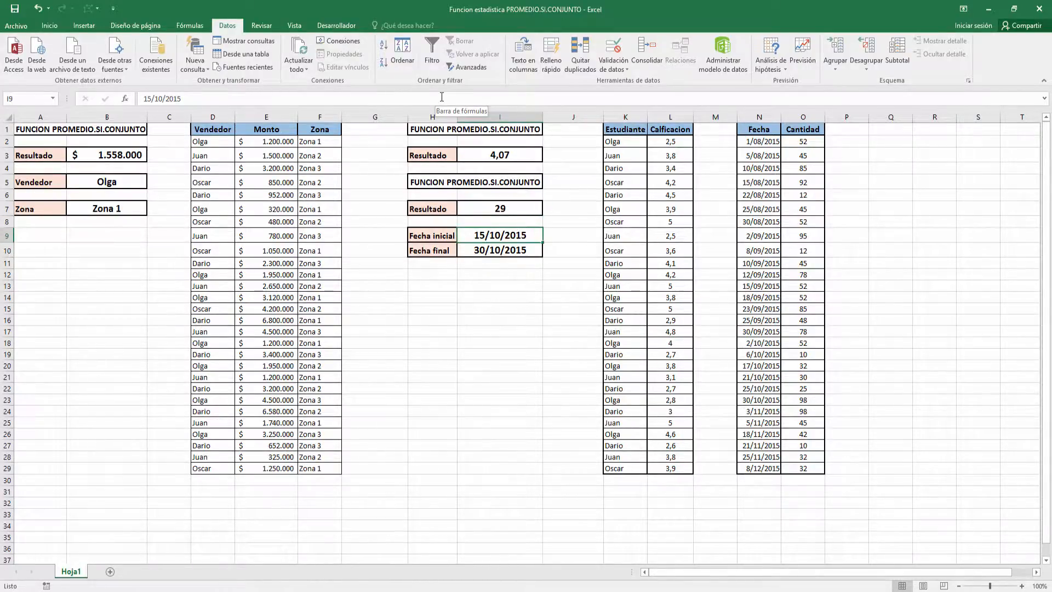
key("Down")
key("Up")
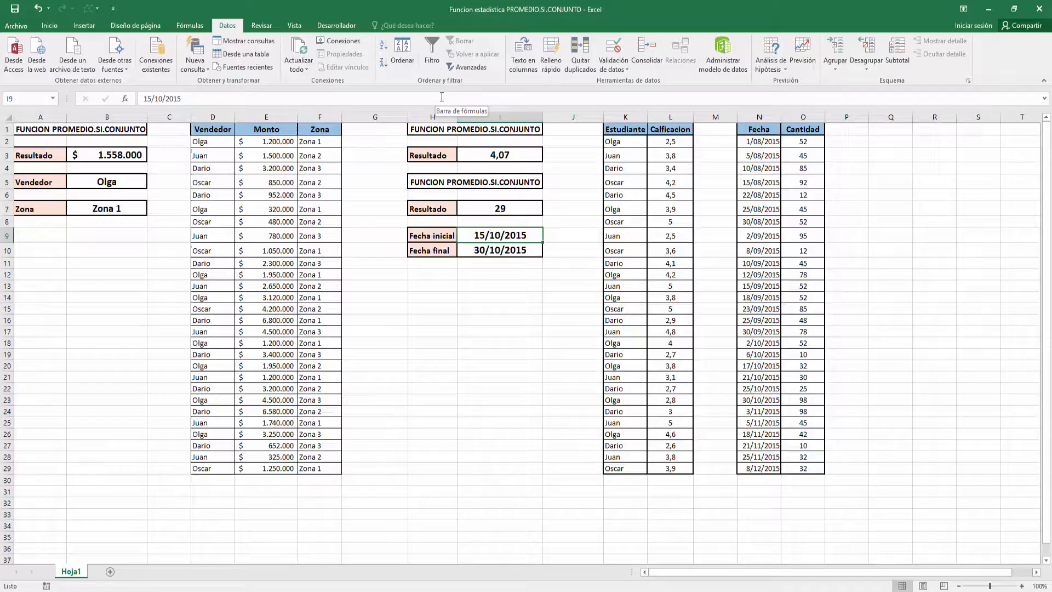